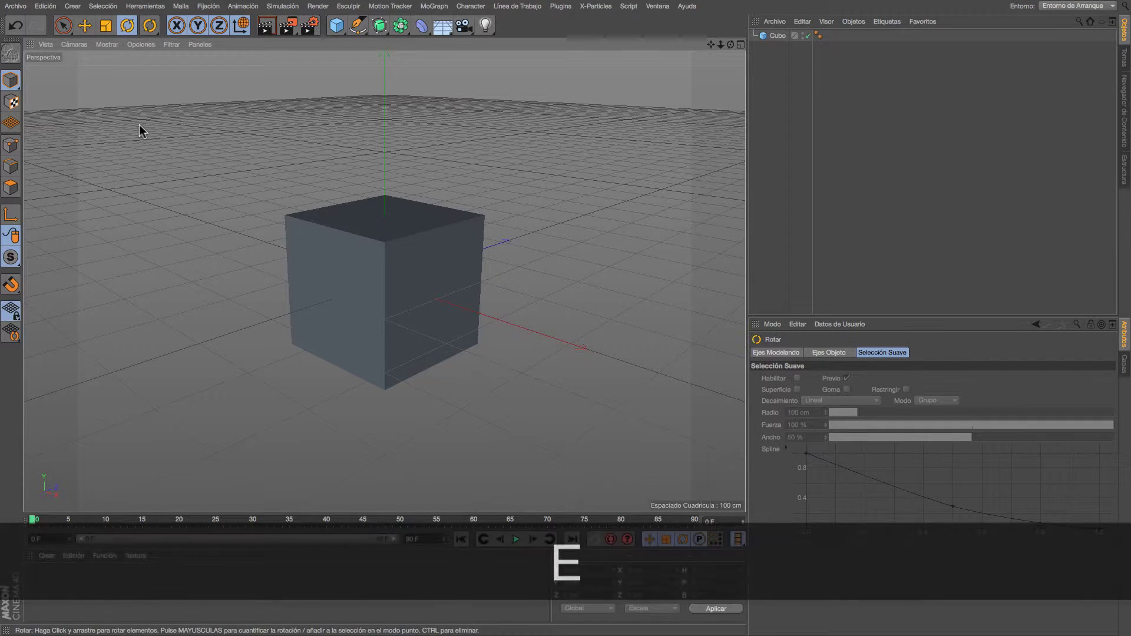
- Select the cube in the perspective view with the Live Selection tool
key("r")
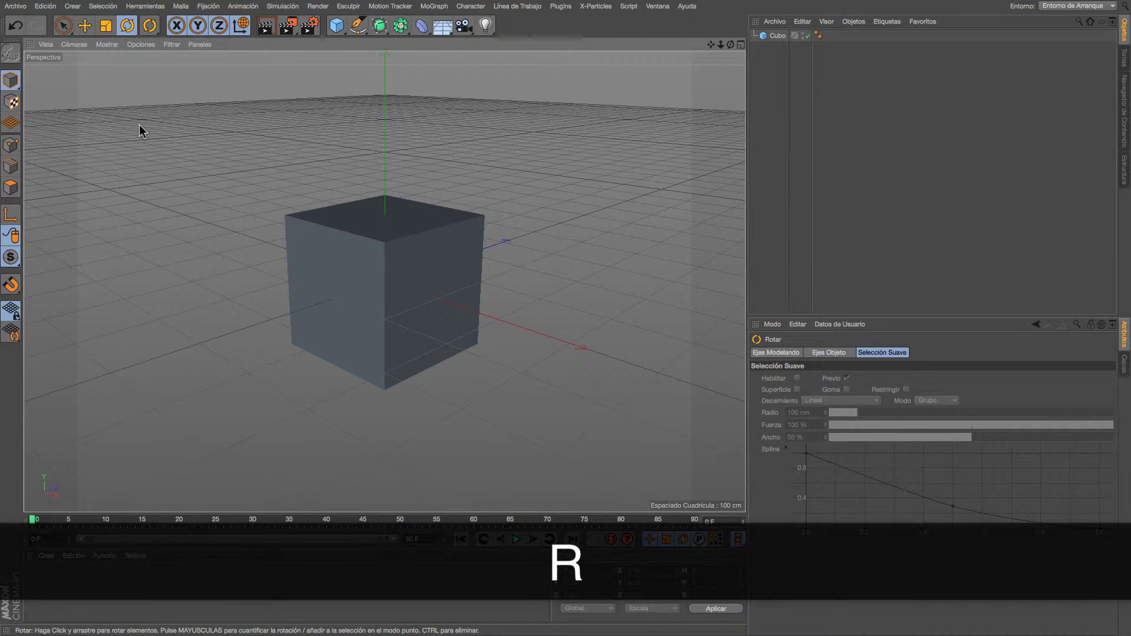
key("t")
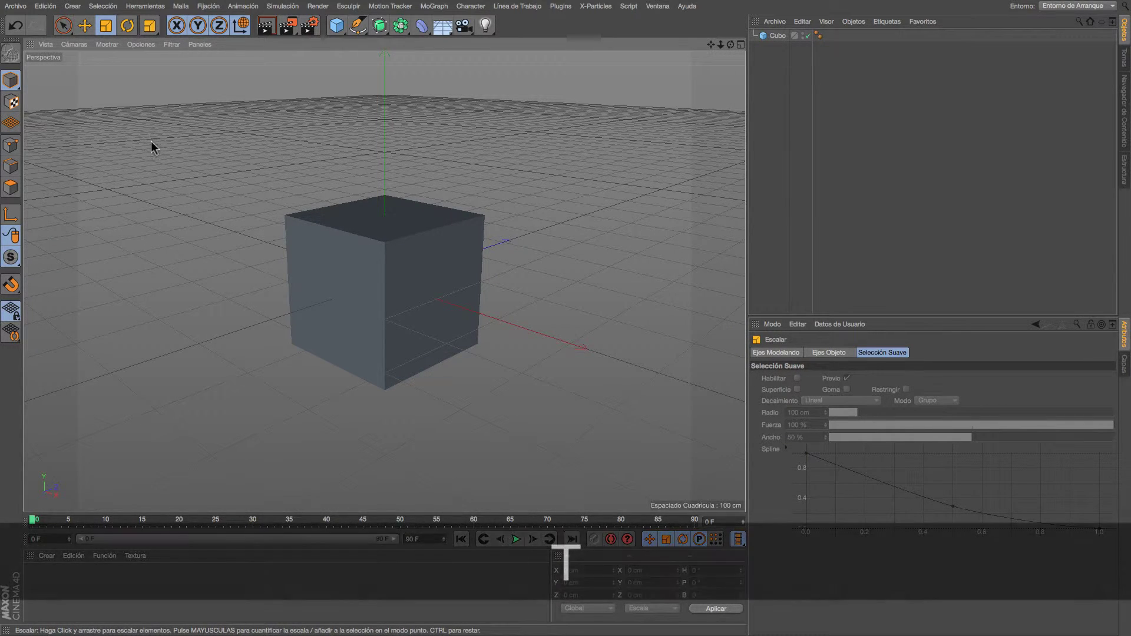
left_click(63, 27)
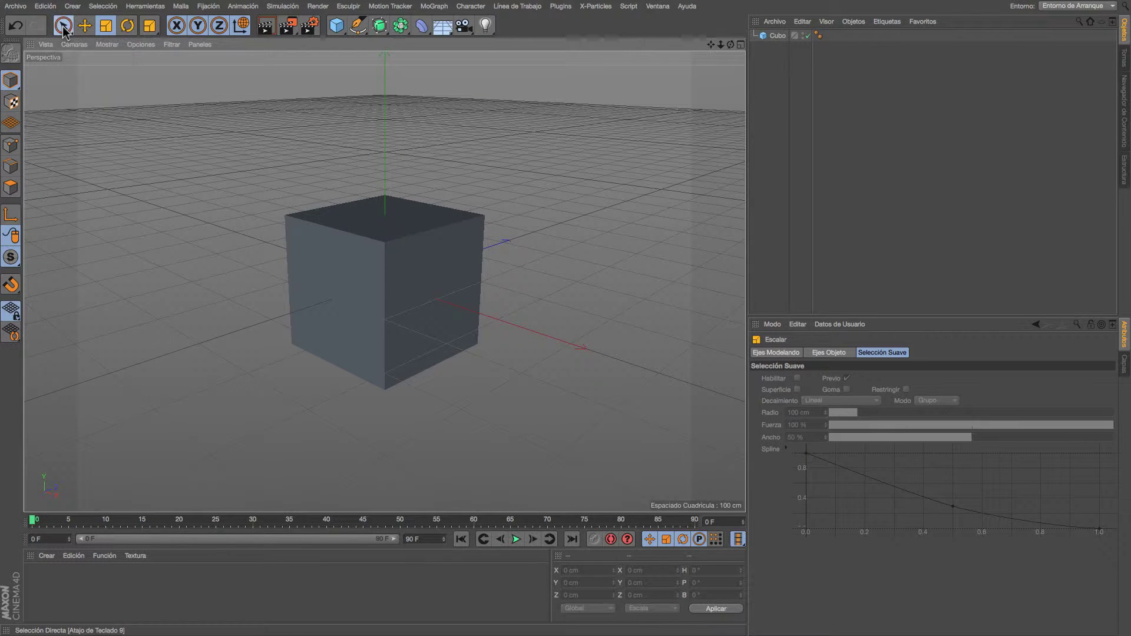
left_click(329, 269)
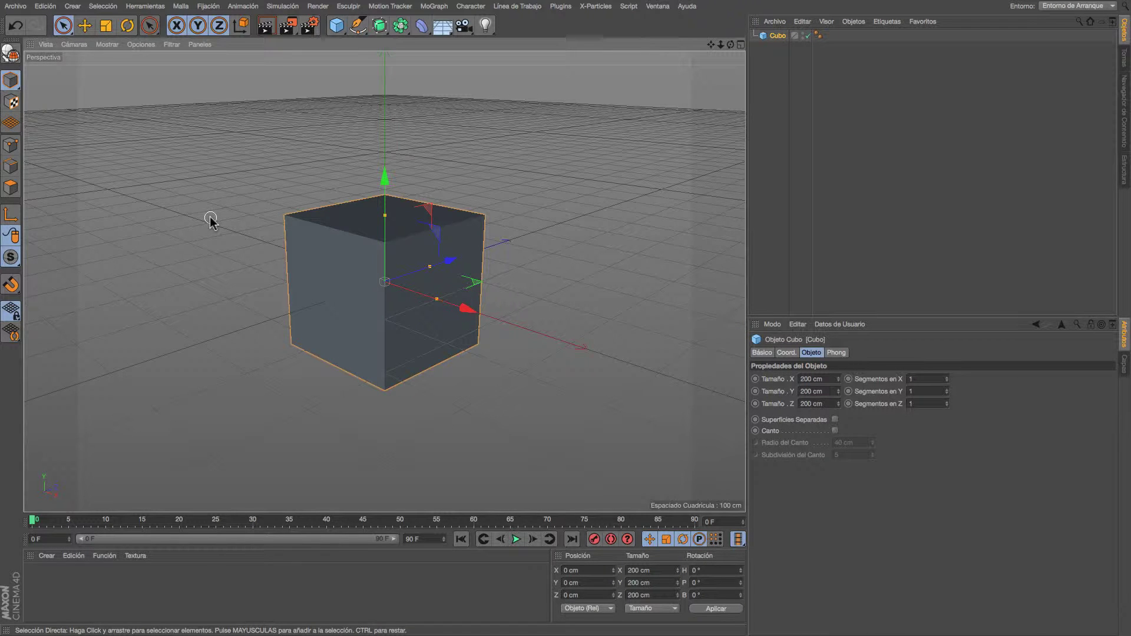
- Try the Move, Scale and Rotate tools on the cube, and reselect the cube with the Move tool active
key("e")
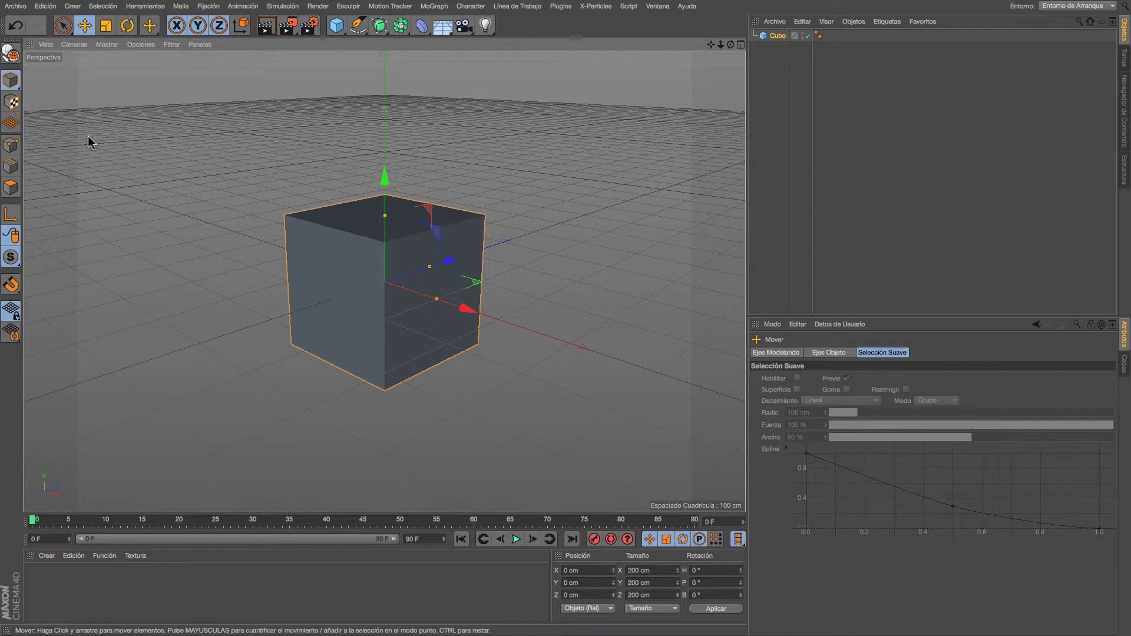
key("t")
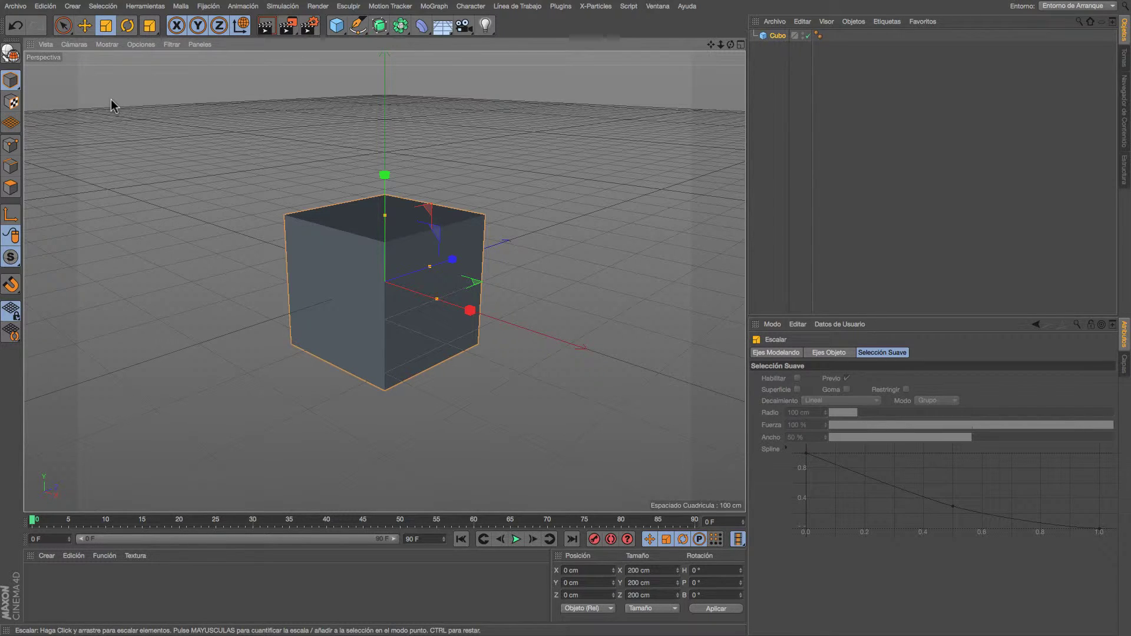
key("r")
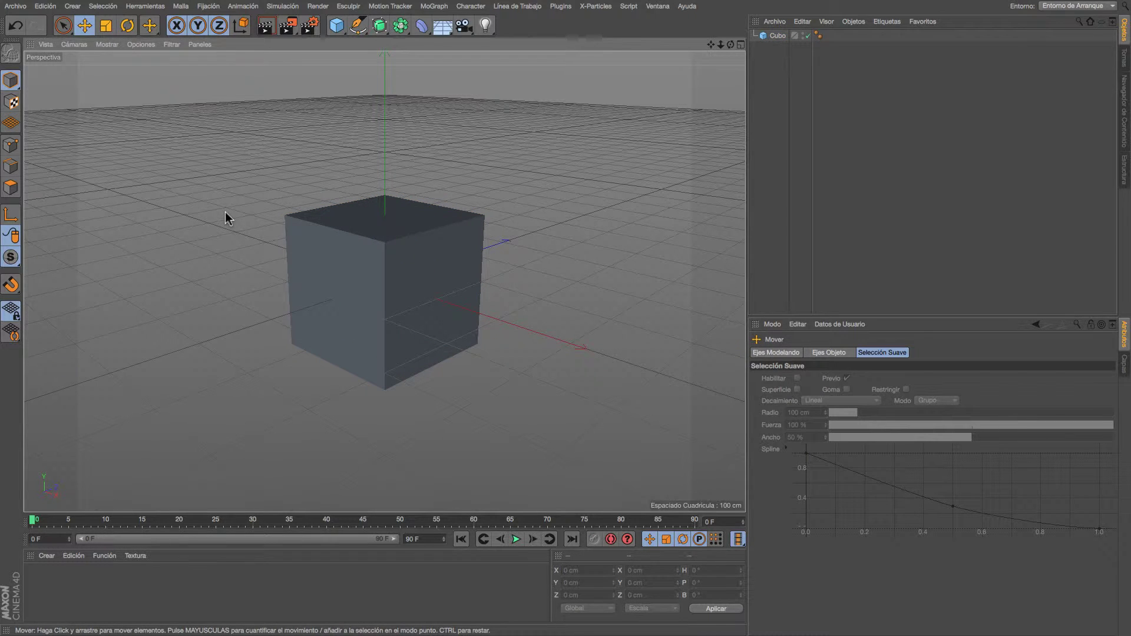
left_click(309, 225)
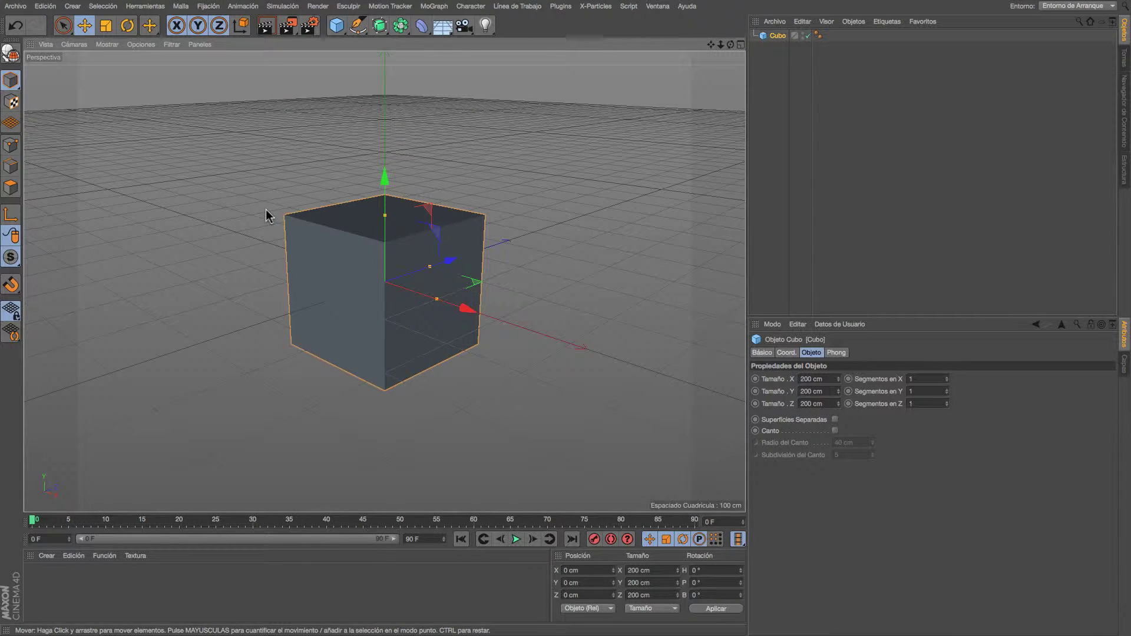
- Try the point and polygon editing modes on the cube and return to Model mode
left_click(12, 166)
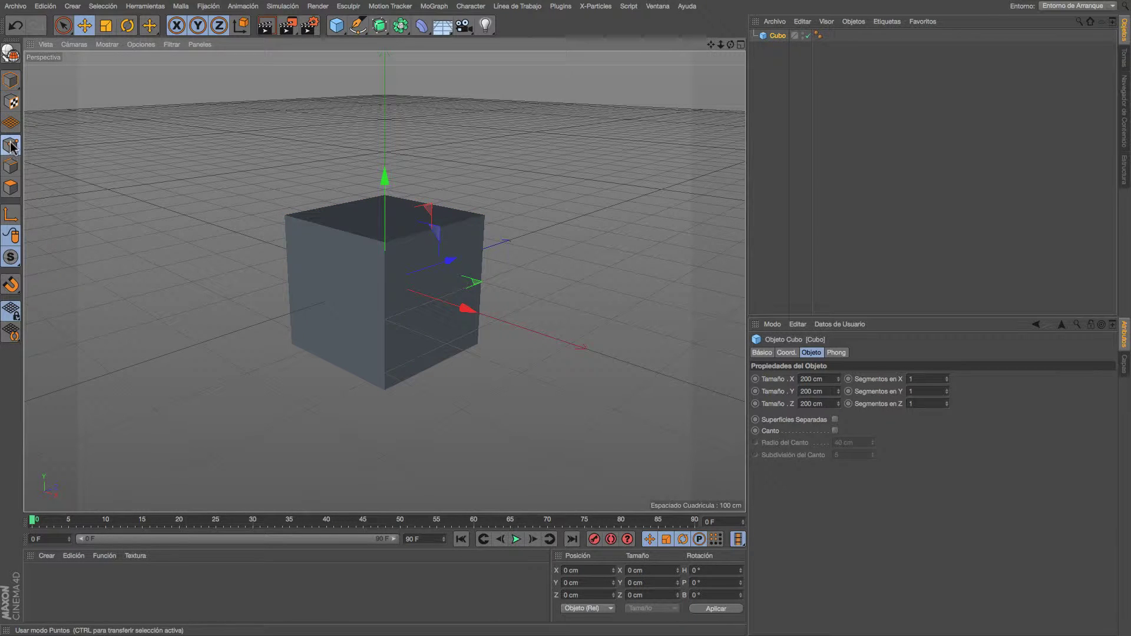
left_click(9, 187)
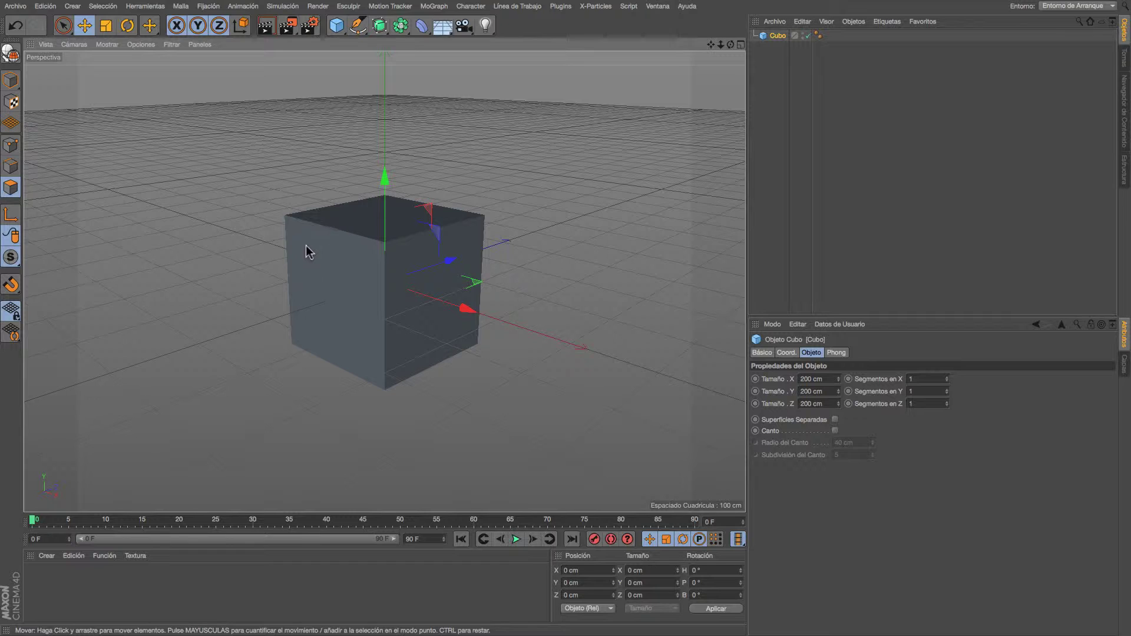
left_click(11, 80)
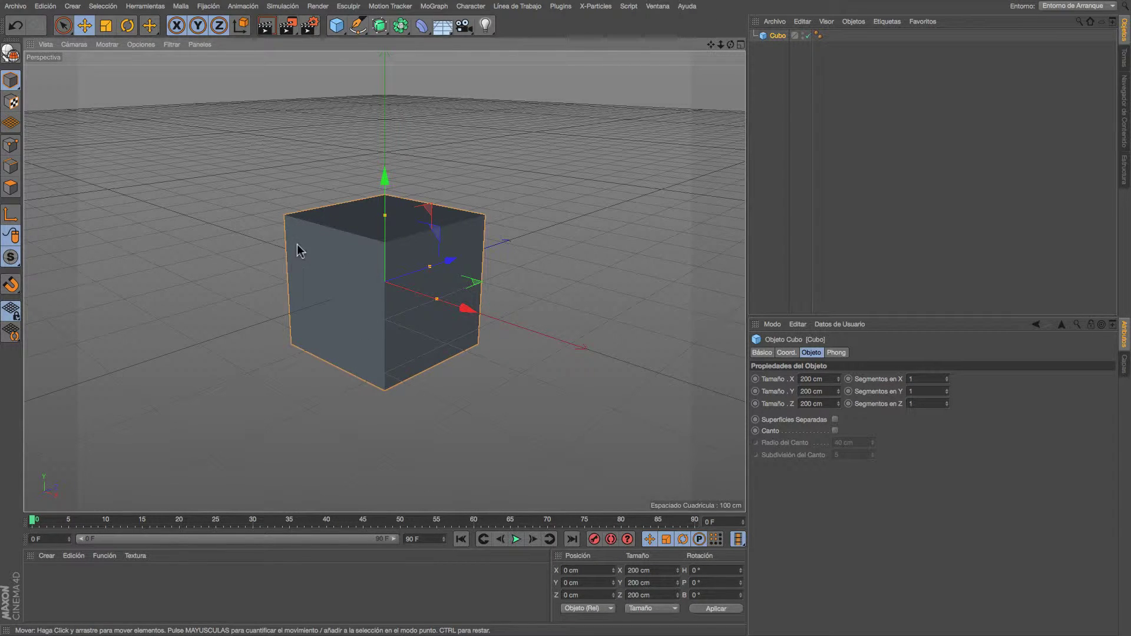
- Reselect the cube with Live Selection and shift it about 5 cm in the negative X direction
left_click(70, 30)
left_click(178, 119)
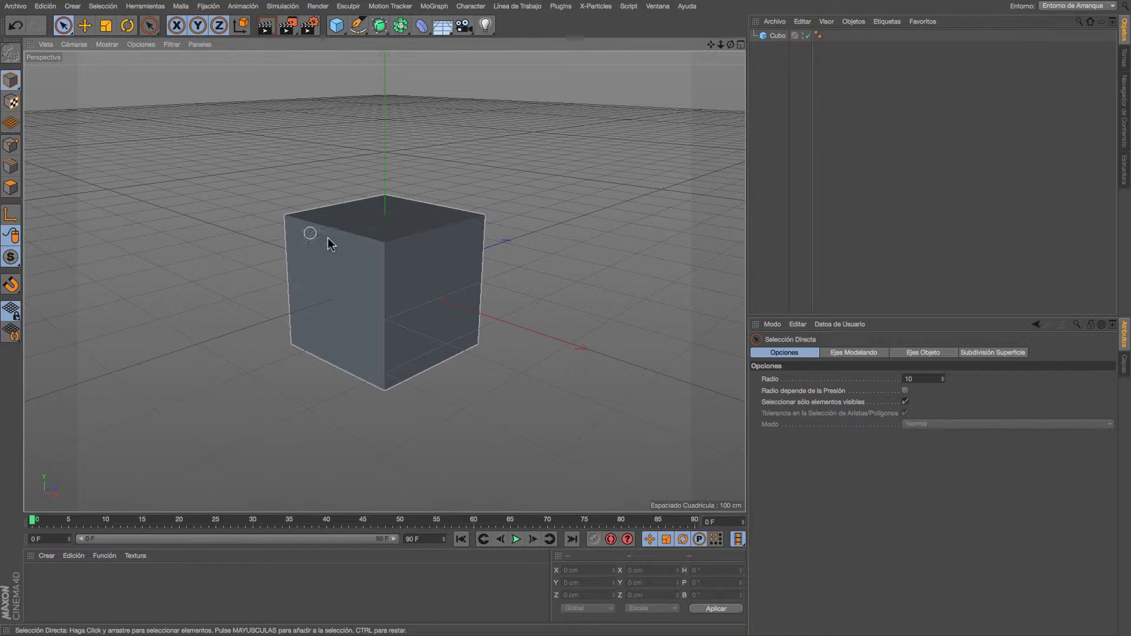
left_click(367, 267)
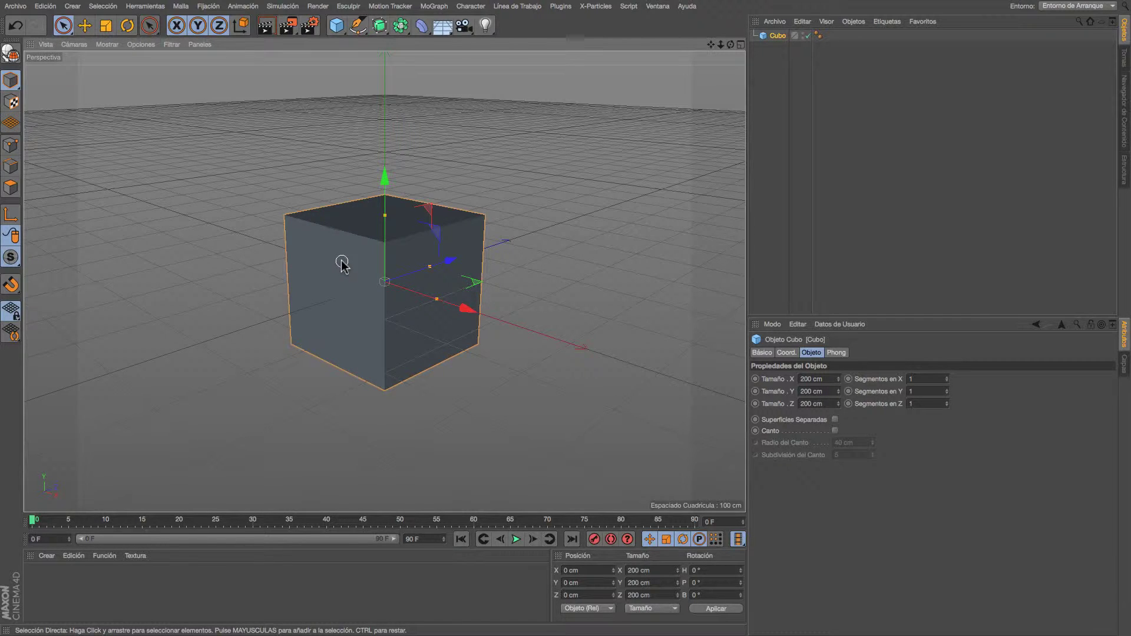
left_click_drag(467, 306, 416, 296)
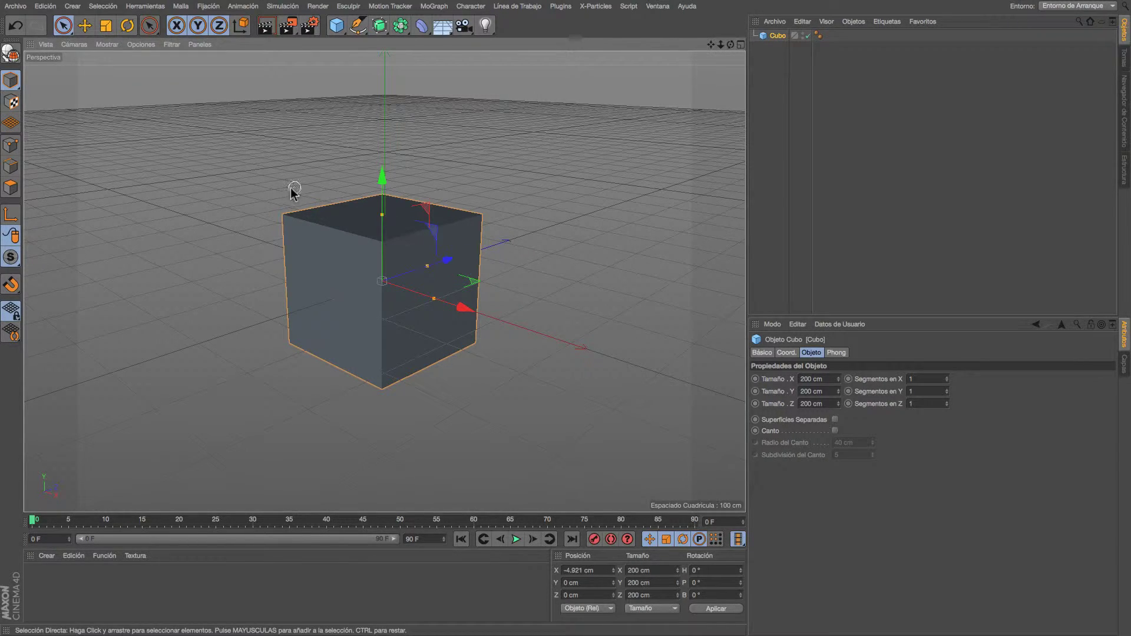
- Try to move the cube freely in the perspective view with the Move tool, and undo that move
left_click(108, 27)
left_click(127, 28)
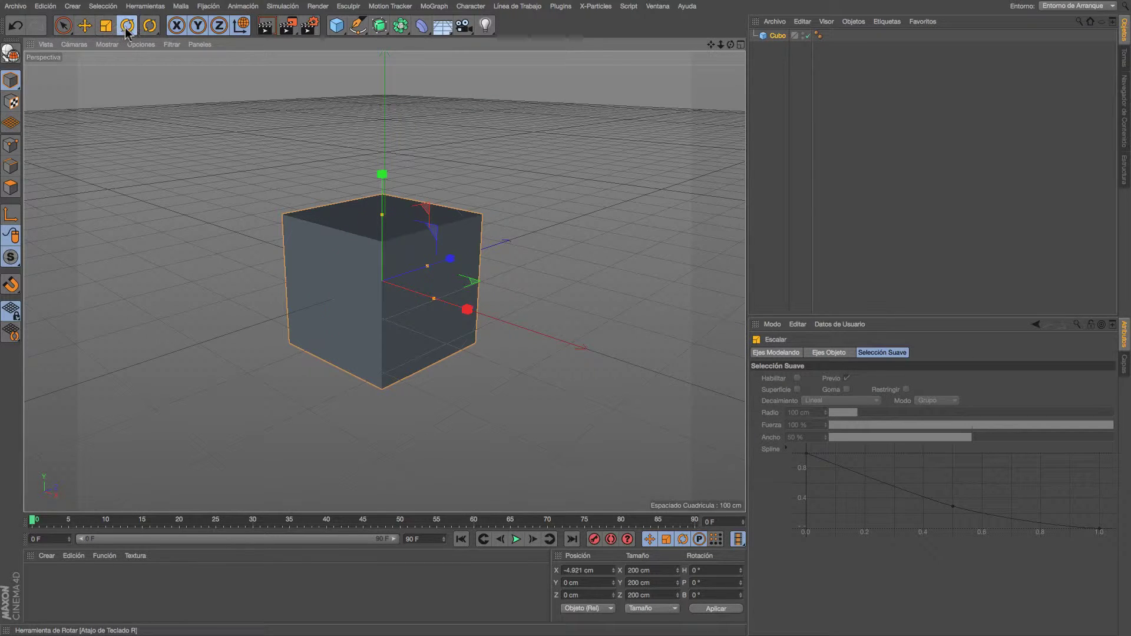
left_click(84, 27)
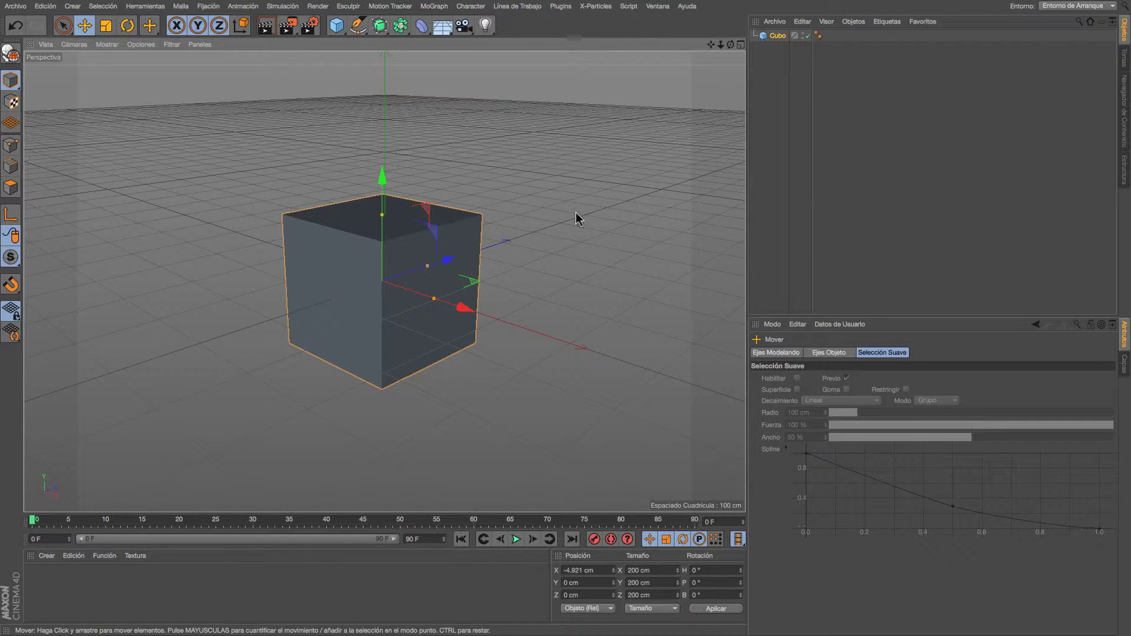
mouse_move(576, 219)
left_mouse_down()
mouse_move(618, 240)
mouse_move(550, 159)
mouse_move(611, 276)
mouse_move(515, 157)
mouse_move(578, 281)
mouse_move(558, 159)
mouse_move(499, 266)
mouse_move(603, 207)
mouse_move(492, 235)
mouse_move(606, 230)
mouse_move(657, 212)
mouse_move(550, 192)
mouse_move(452, 213)
mouse_move(432, 154)
mouse_move(596, 200)
mouse_move(536, 245)
mouse_move(596, 273)
mouse_move(591, 209)
mouse_move(618, 212)
mouse_move(588, 227)
left_mouse_up()
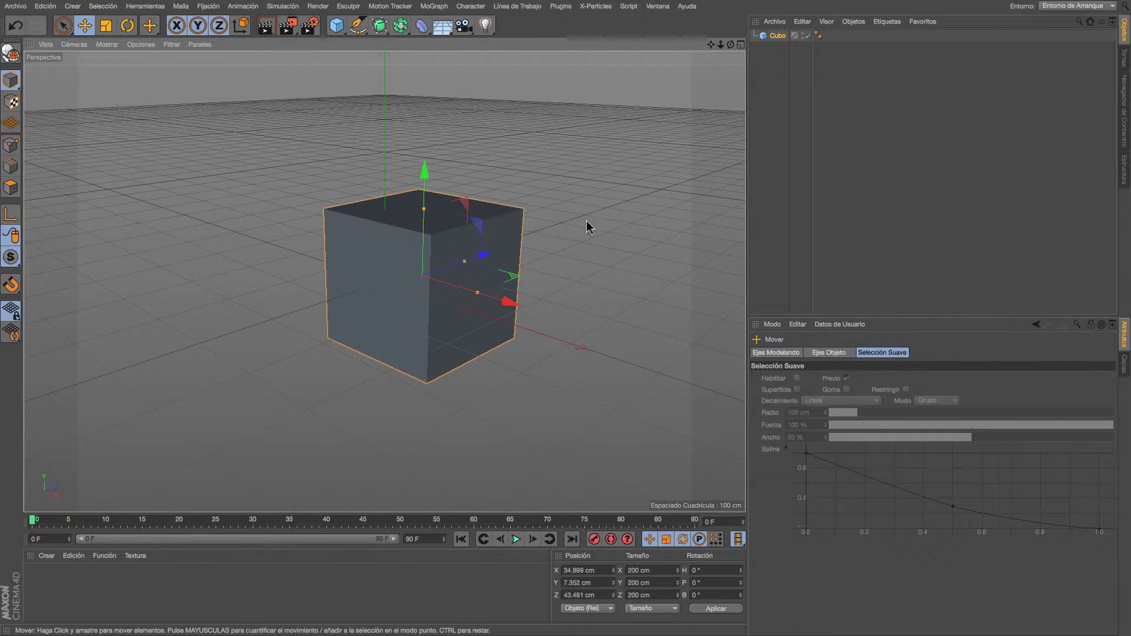
key("ctrl+z")
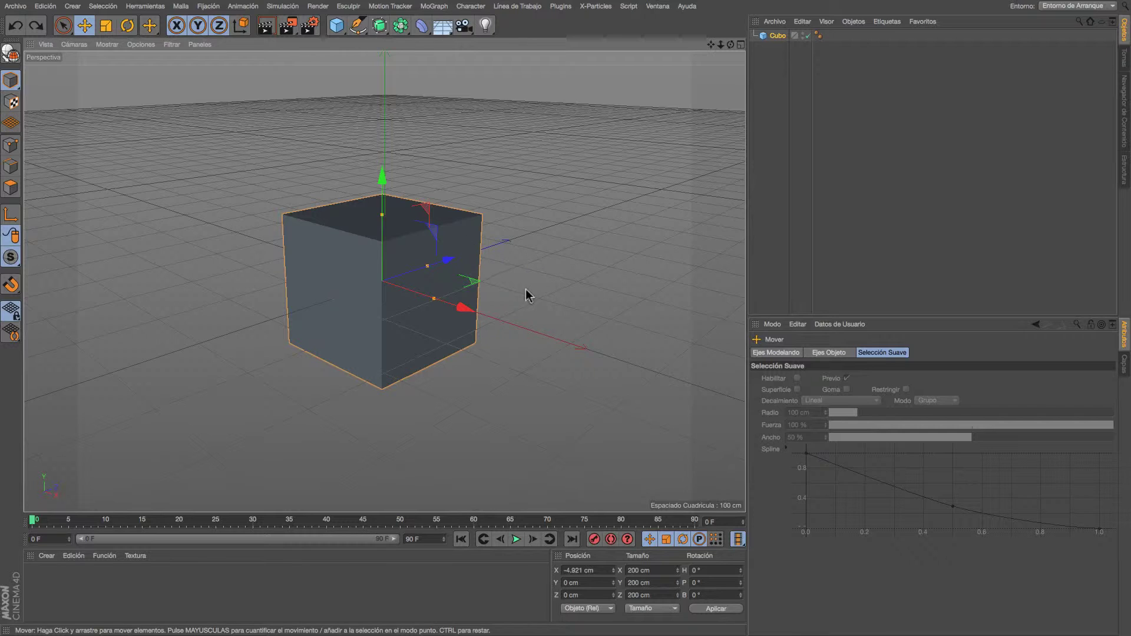
- Show the four-view layout and move the cube freely in the orthographic views to about X 21.5, Y 30.5, Z 12 cm
left_click(740, 44)
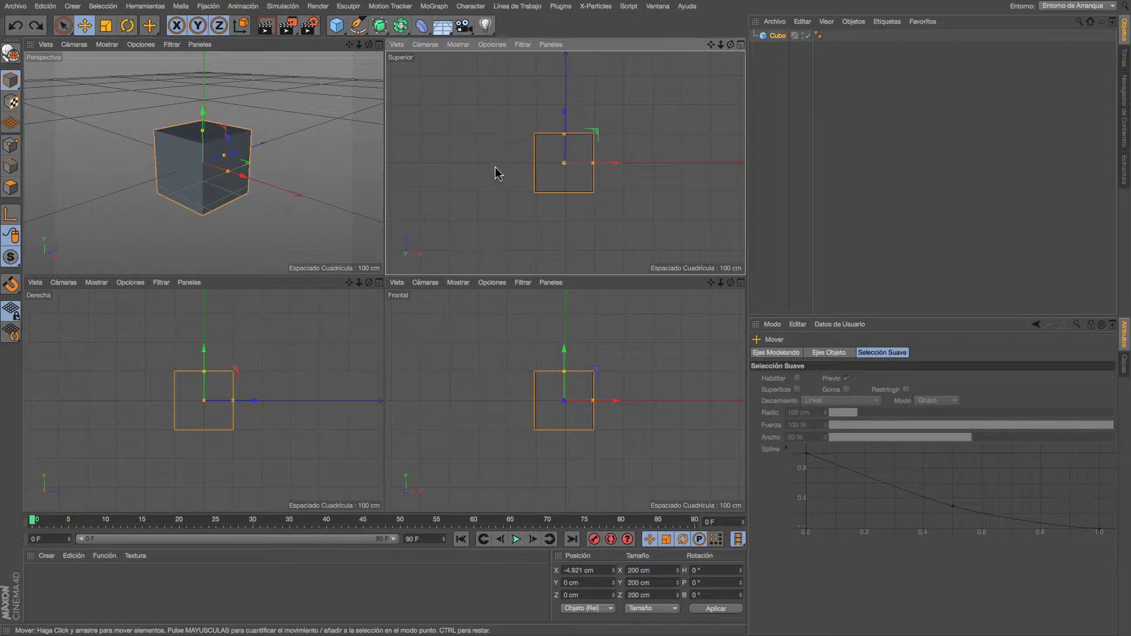
mouse_move(497, 171)
left_mouse_down()
mouse_move(444, 139)
mouse_move(540, 172)
mouse_move(587, 170)
mouse_move(469, 134)
mouse_move(550, 197)
mouse_move(463, 126)
mouse_move(458, 174)
mouse_move(566, 192)
mouse_move(451, 95)
mouse_move(434, 122)
mouse_move(520, 111)
mouse_move(537, 180)
mouse_move(427, 124)
mouse_move(492, 162)
left_mouse_up()
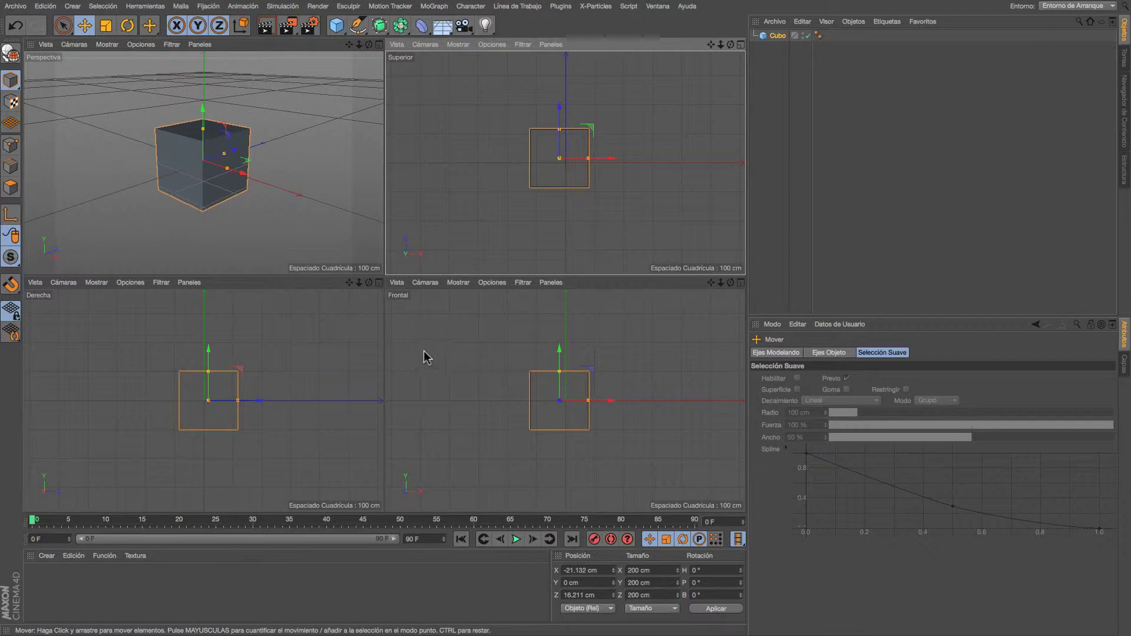
mouse_move(490, 417)
left_mouse_down()
mouse_move(498, 404)
mouse_move(453, 377)
mouse_move(469, 401)
mouse_move(523, 419)
mouse_move(553, 448)
mouse_move(480, 413)
mouse_move(533, 417)
mouse_move(503, 403)
left_mouse_up()
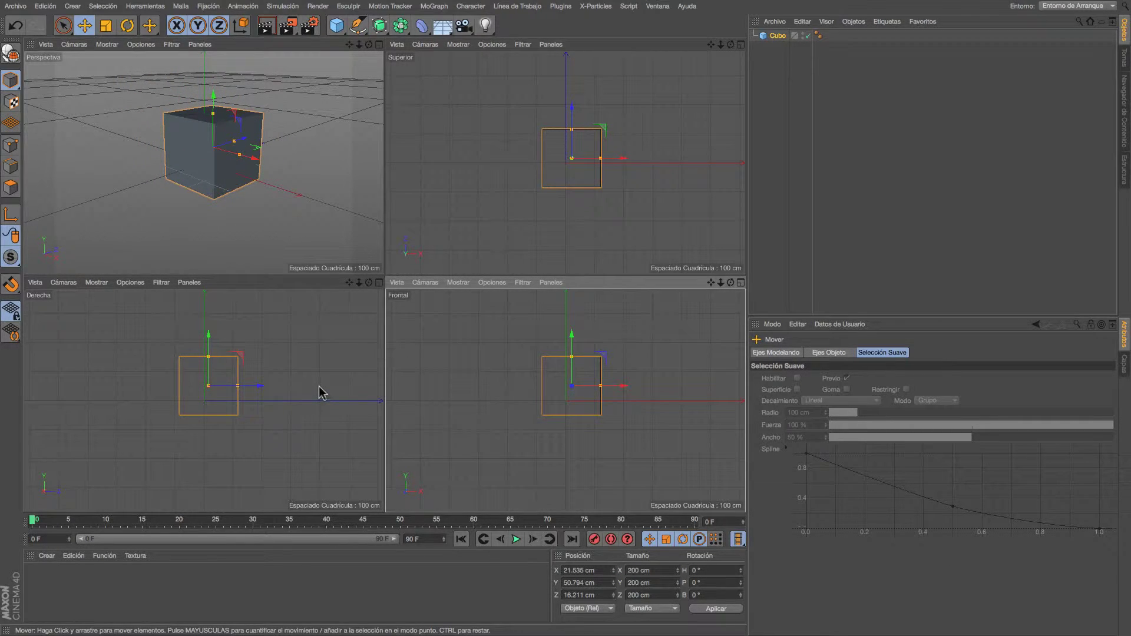
left_click_drag(321, 413, 384, 438)
left_click_drag(560, 317, 325, 420)
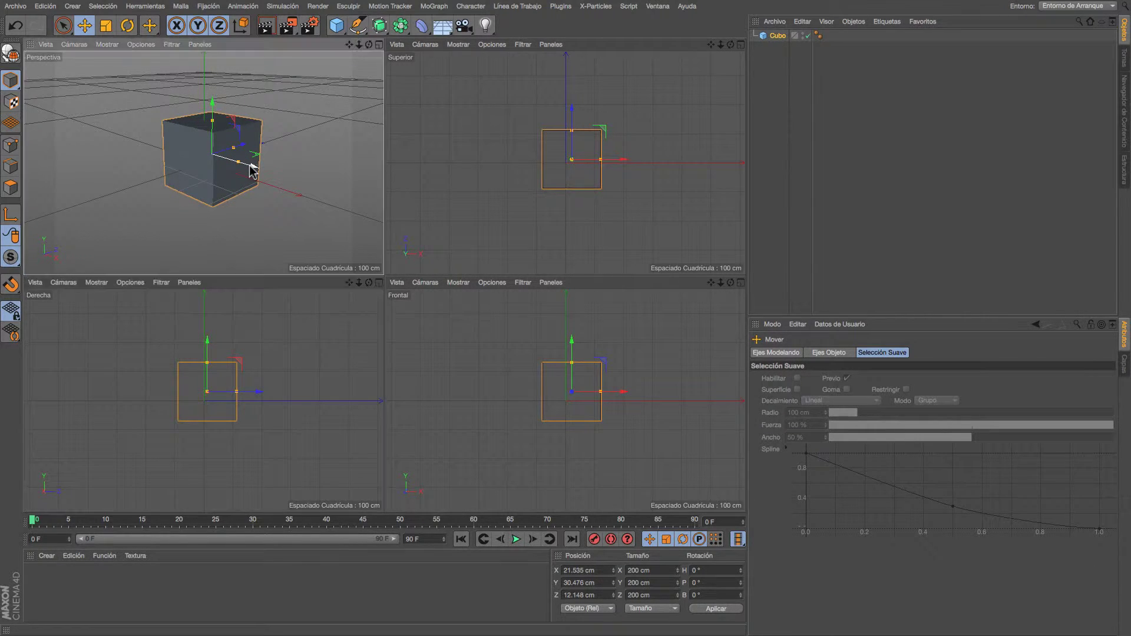
- Try moving the cube by its axis handles in the perspective view and undo these test moves
left_click_drag(249, 165, 283, 126)
mouse_move(250, 139)
left_mouse_down()
mouse_move(289, 164)
mouse_move(254, 158)
left_mouse_up()
key("super+z")
key("super+z")
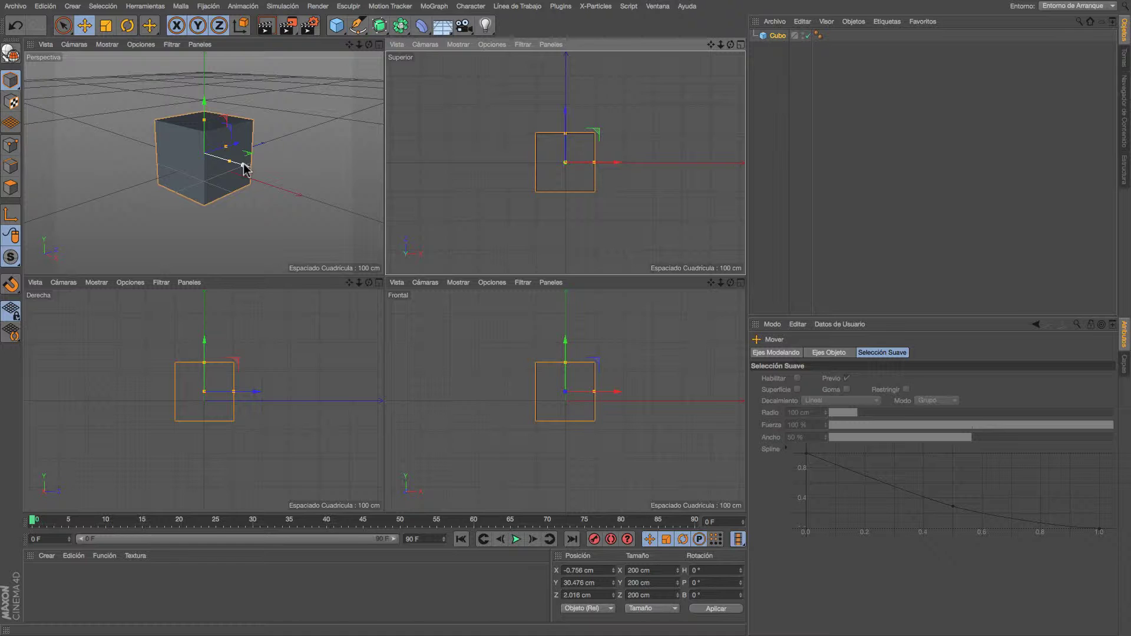
left_click_drag(243, 164, 218, 161)
key("super+z")
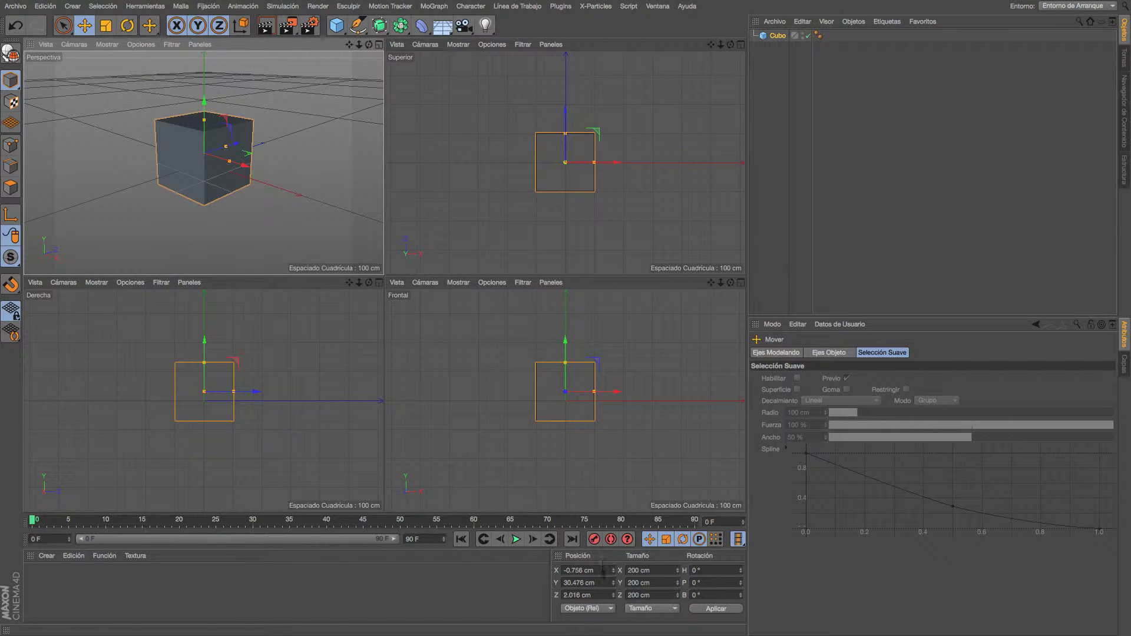
- Set the cube's position to X 200 cm and Y 0 cm
left_click(563, 570)
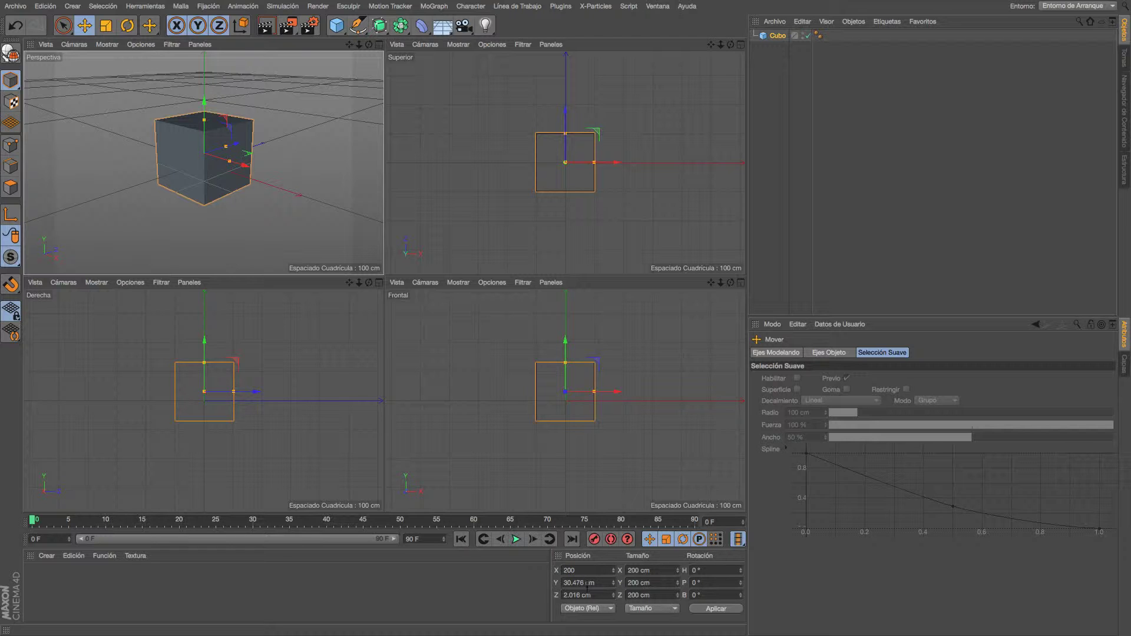
key("Return")
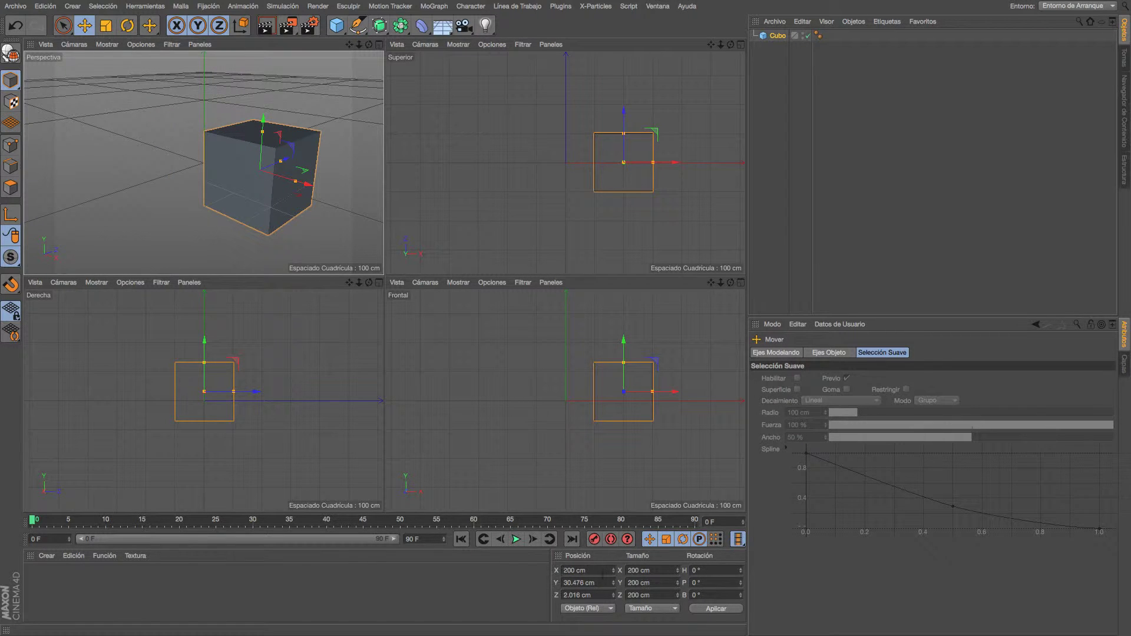
left_click_drag(601, 582, 528, 570)
type("0")
key("Return")
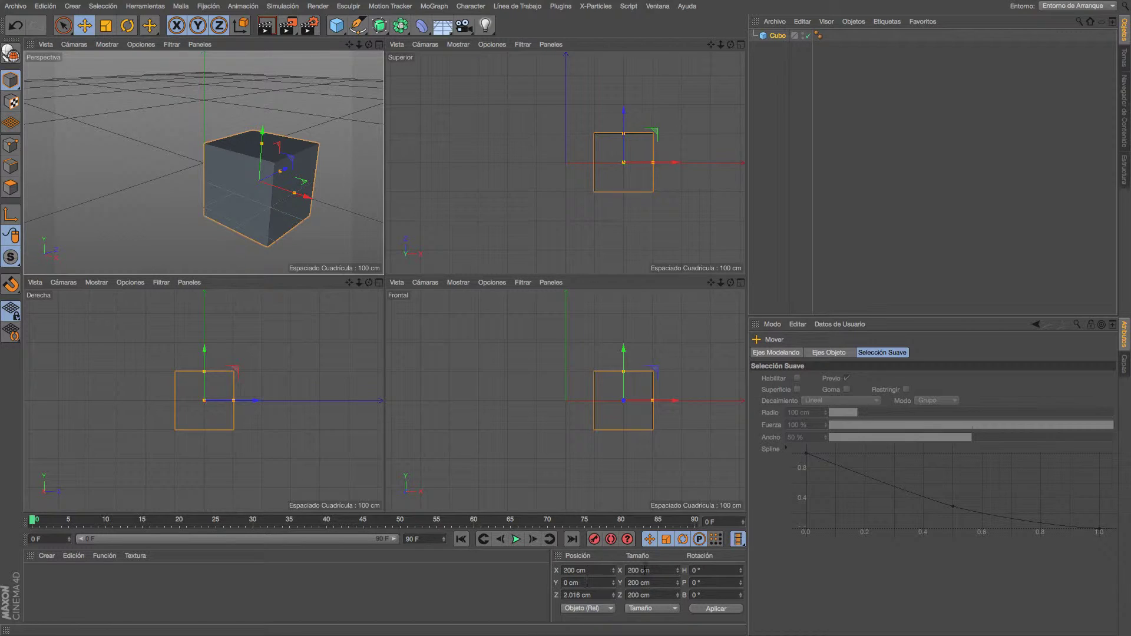
- Set the cube's Z position to -100 cm and its X position to 100 cm
key("Return")
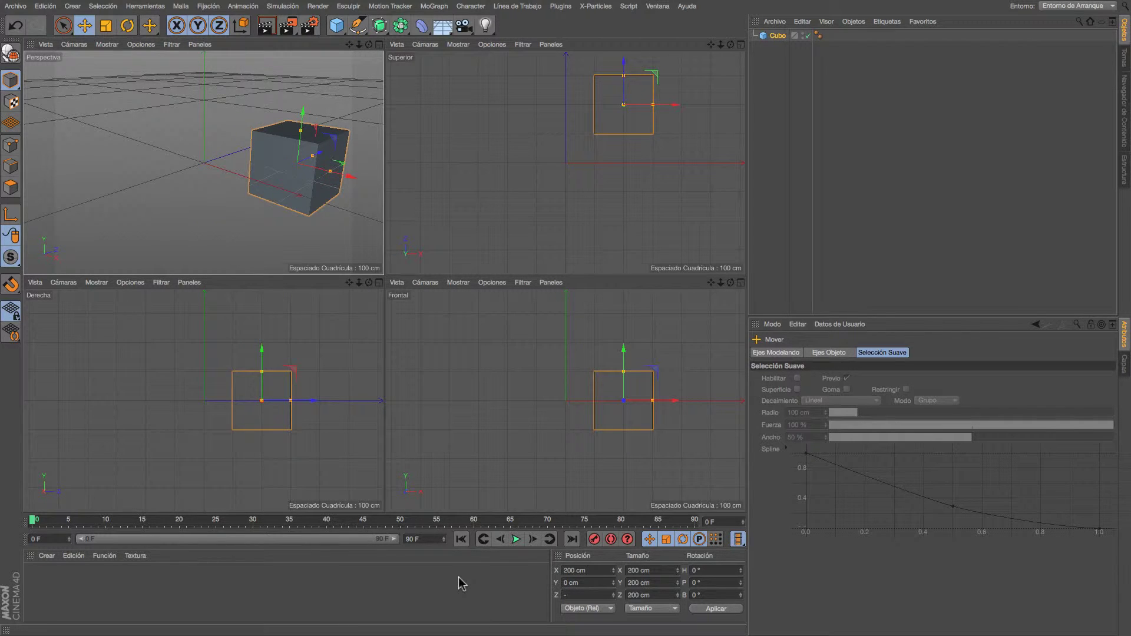
key("Return")
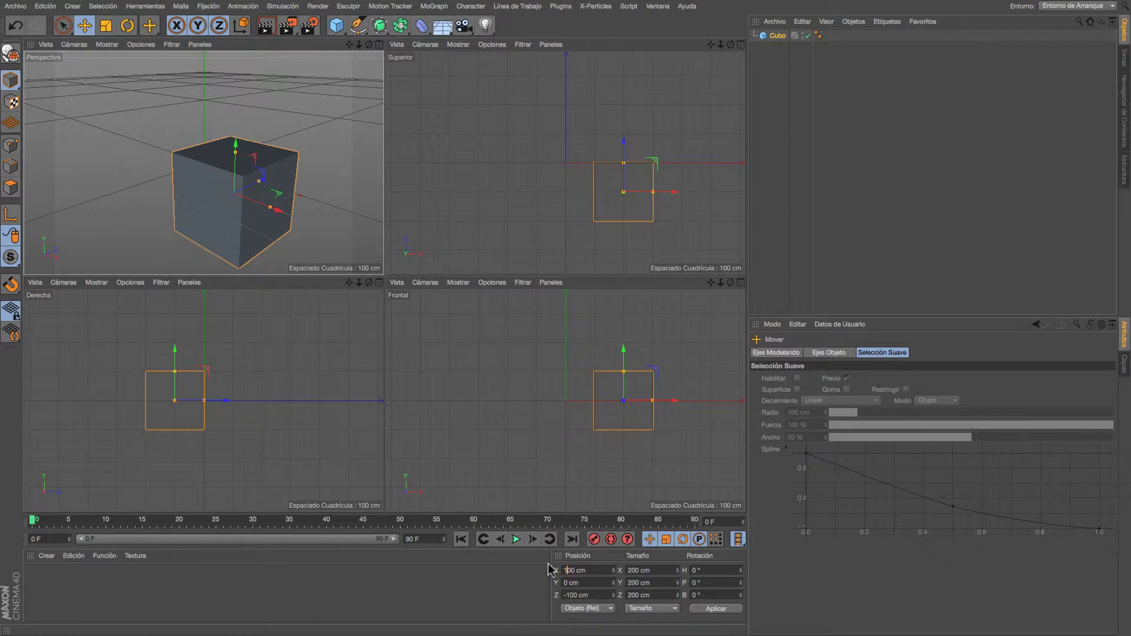
key("Return")
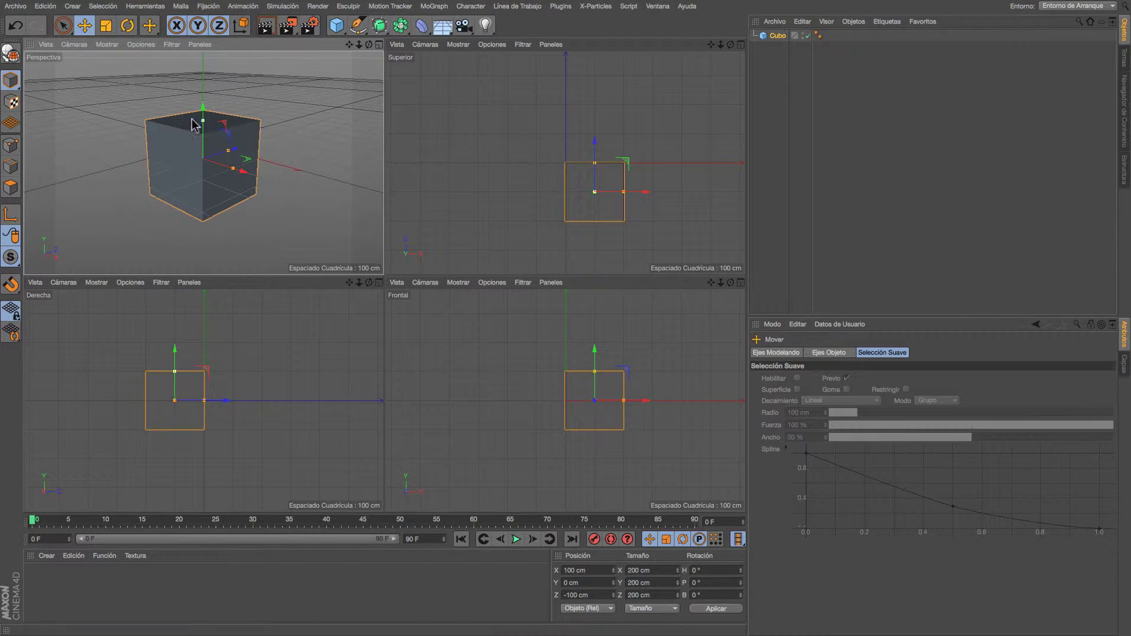
- Reshape the cube with its size handles into a long thin slab of about 48 × 180 × 741 cm
left_click(590, 569)
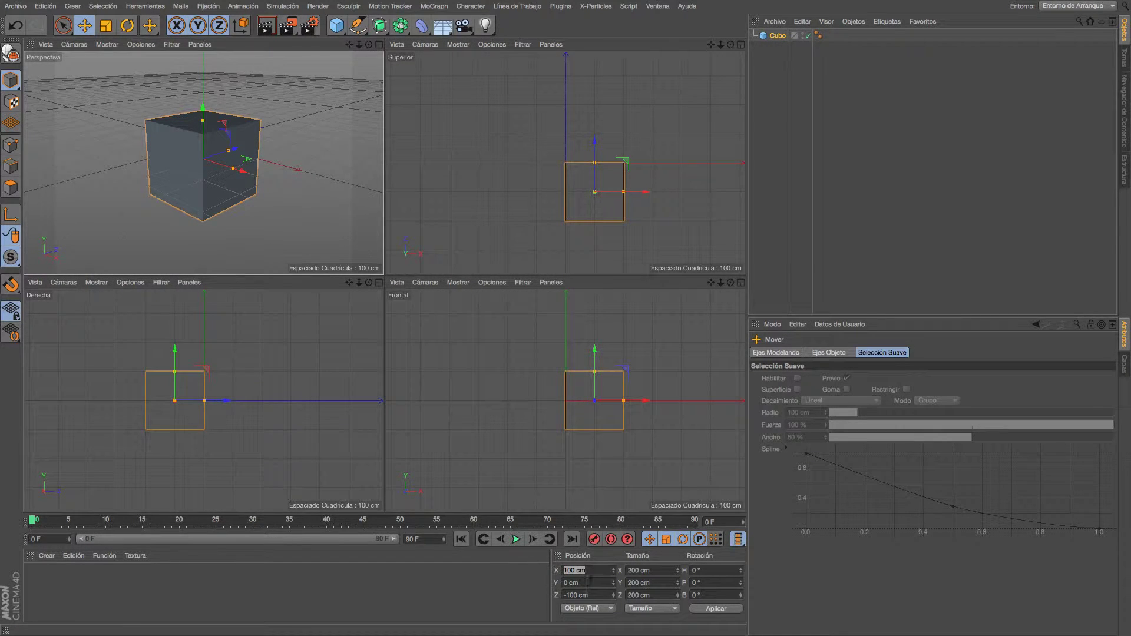
left_click_drag(590, 582, 553, 595)
key("Tab")
mouse_move(228, 150)
left_mouse_down()
mouse_move(282, 146)
mouse_move(220, 165)
left_mouse_up()
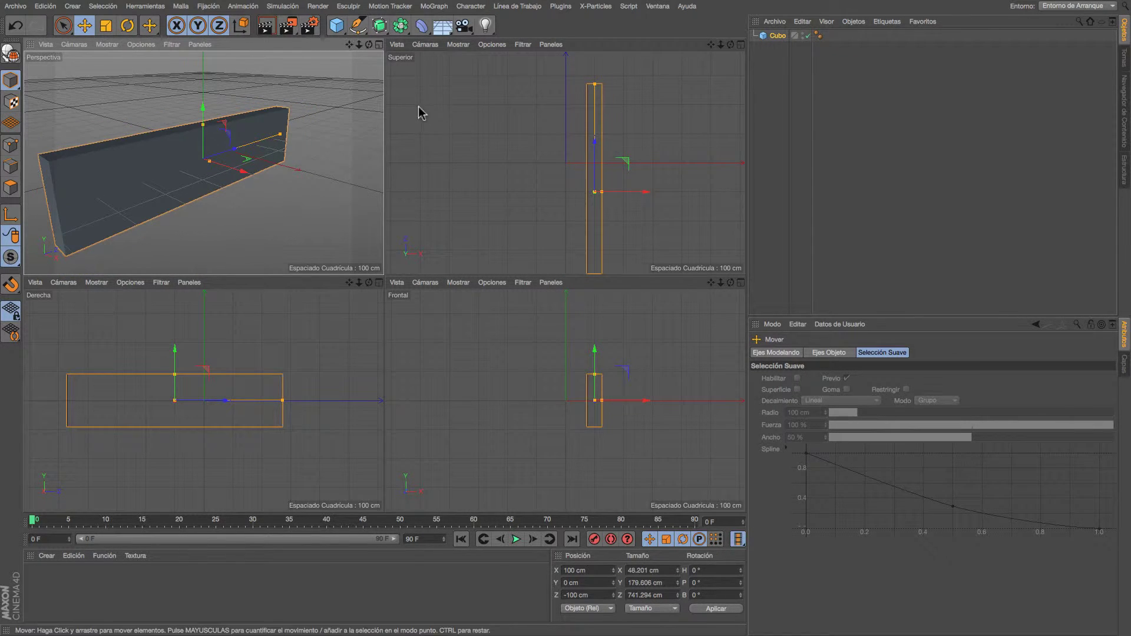
- Set the cube's X size to 45 cm in its object properties
left_click(778, 35)
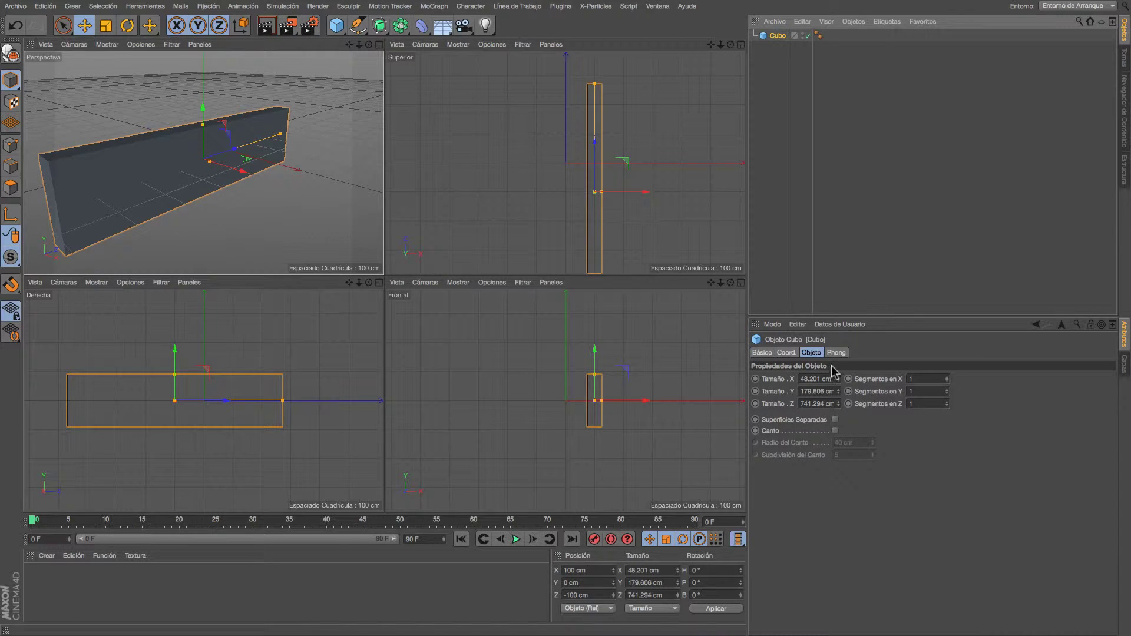
left_click_drag(800, 379, 913, 391)
type("45")
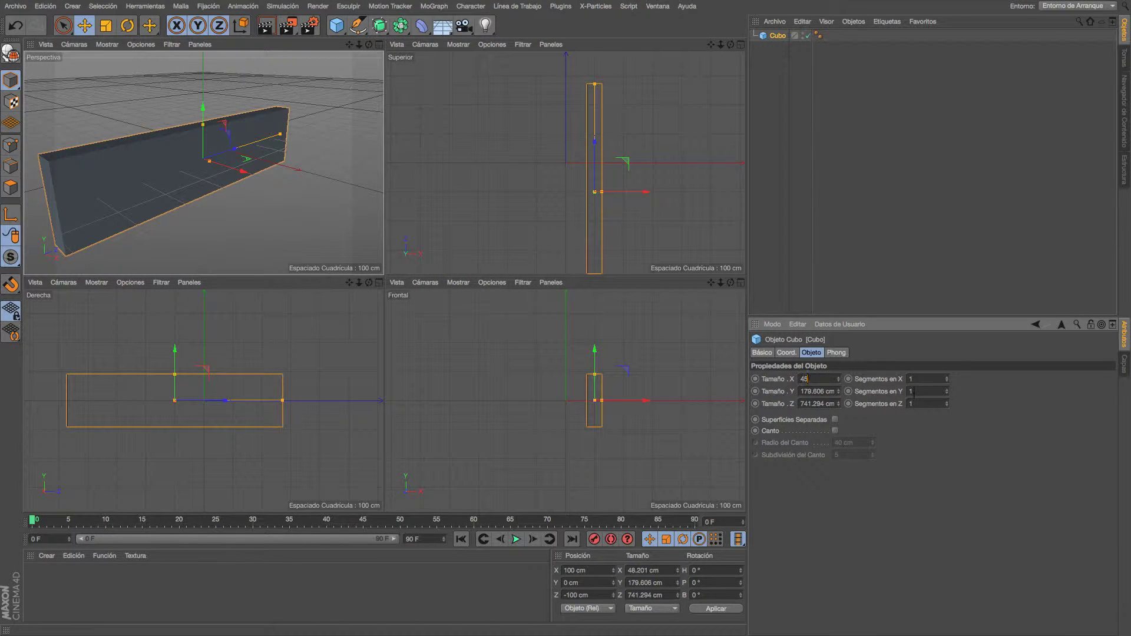
key("Return")
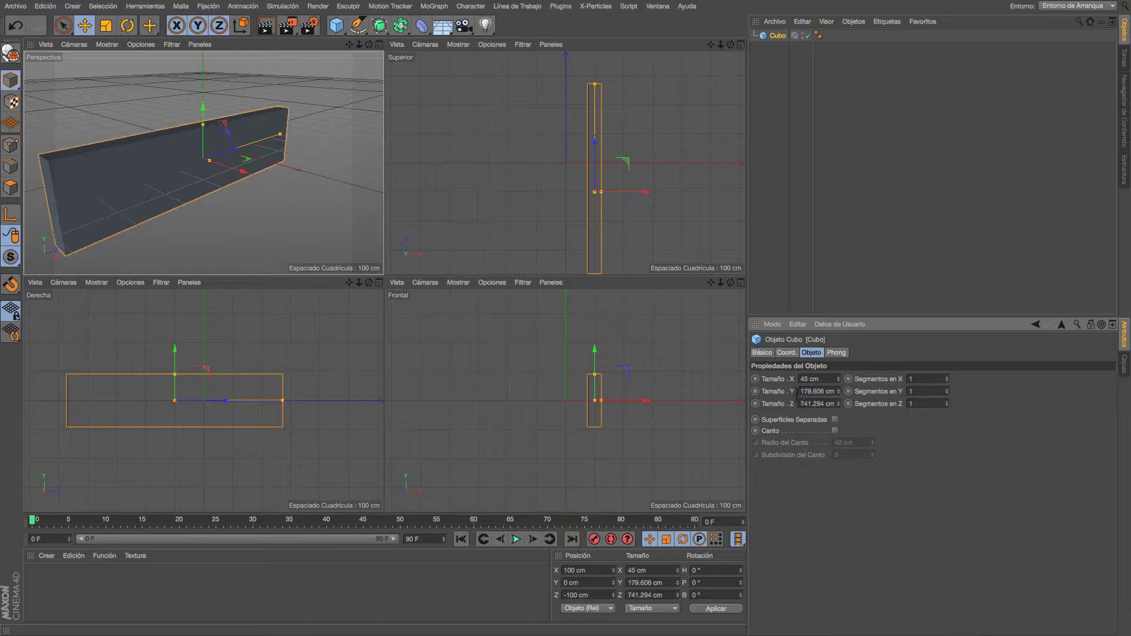
- Set the cube's Y size to 150 cm and its Z size to 500 cm in its object properties
left_click_drag(800, 392, 910, 401)
type("150")
key("Return")
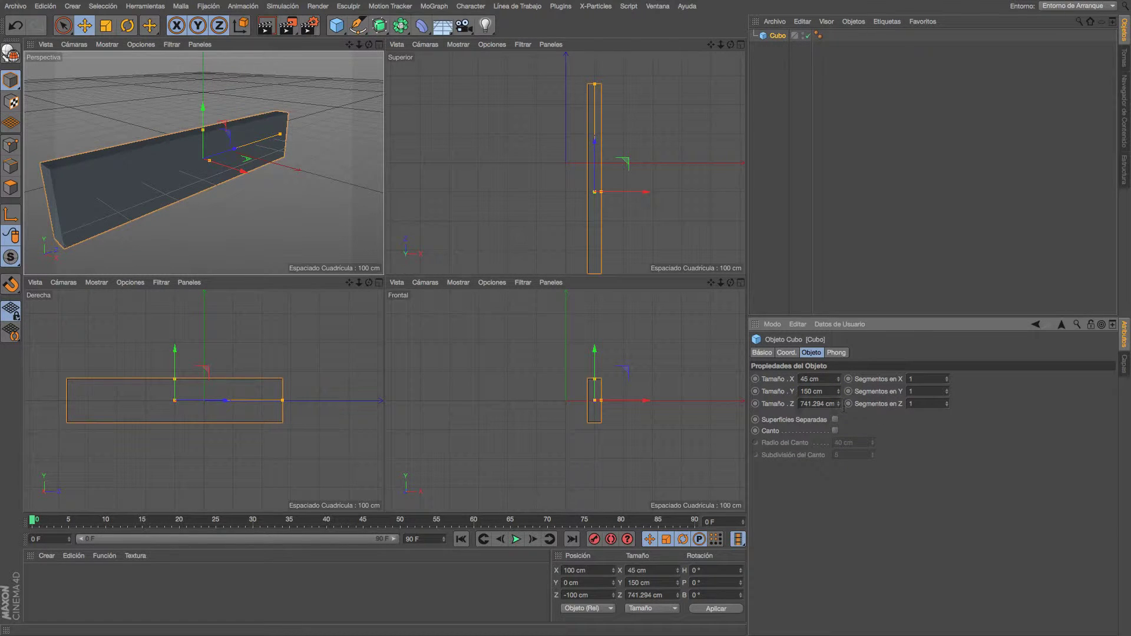
left_click_drag(845, 406, 799, 404)
type("500")
key("Return")
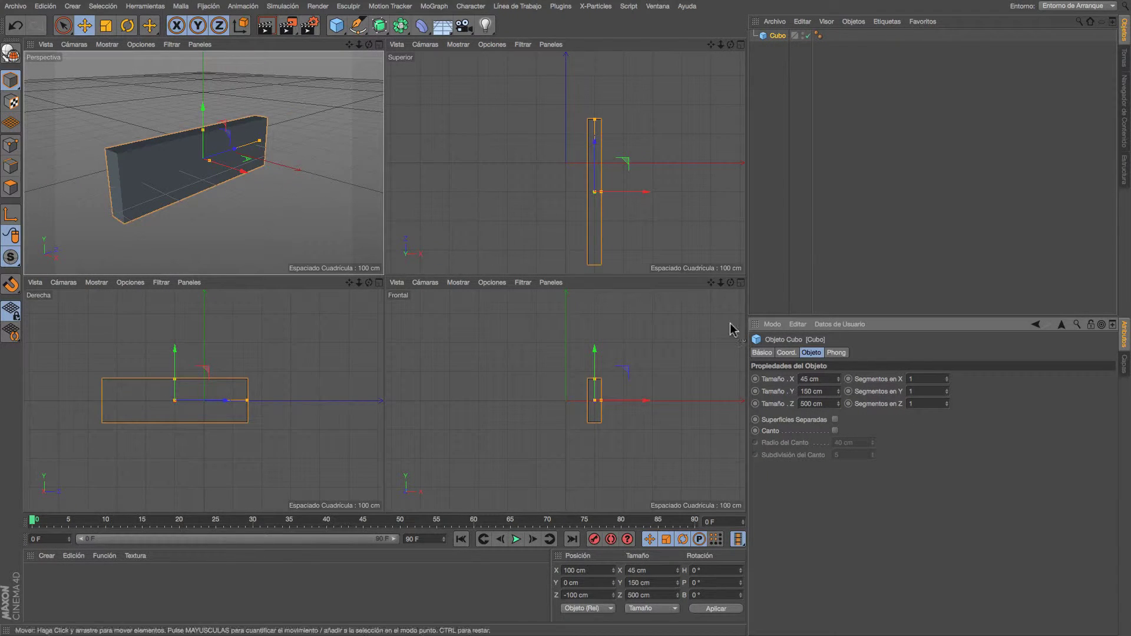
- Scale the cube down uniformly to about 44 × 147 × 490 cm with the Scale tool and deselect it
key("t")
mouse_move(235, 176)
left_mouse_down()
mouse_move(253, 189)
mouse_move(224, 181)
mouse_move(237, 187)
mouse_move(229, 178)
mouse_move(257, 150)
mouse_move(235, 167)
mouse_move(238, 156)
left_mouse_up()
mouse_move(198, 108)
left_mouse_down()
mouse_move(199, 92)
mouse_move(200, 110)
left_mouse_up()
left_click(759, 60)
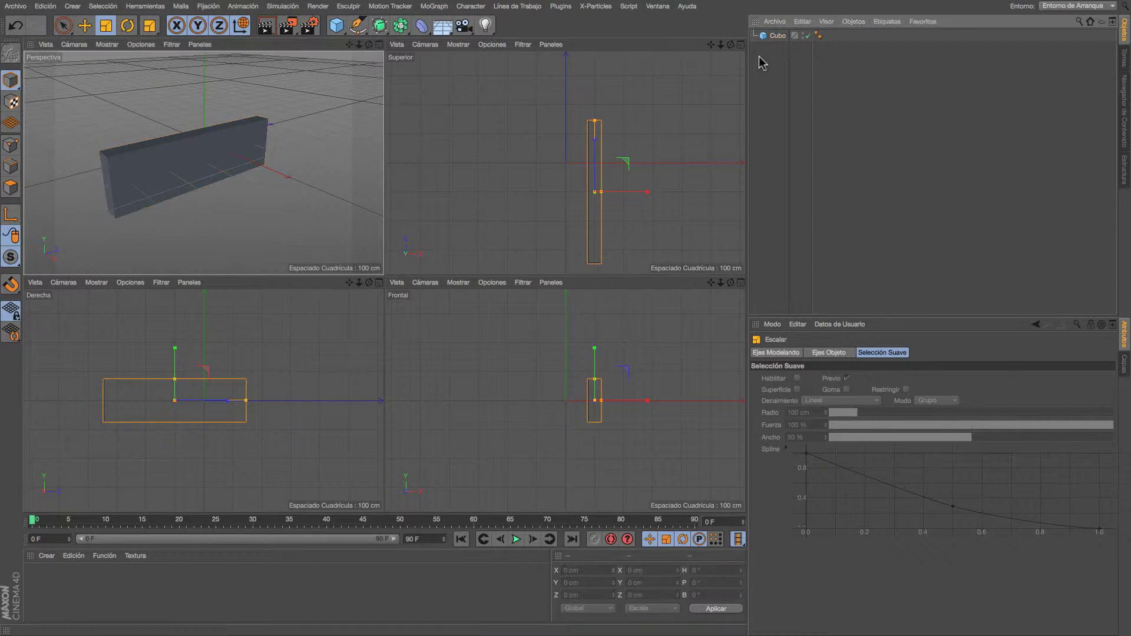
- Select the cube and set its size to X 40 cm, Y 120 cm and Z 450 cm in its object properties
left_click(775, 36)
left_click_drag(801, 379, 918, 381)
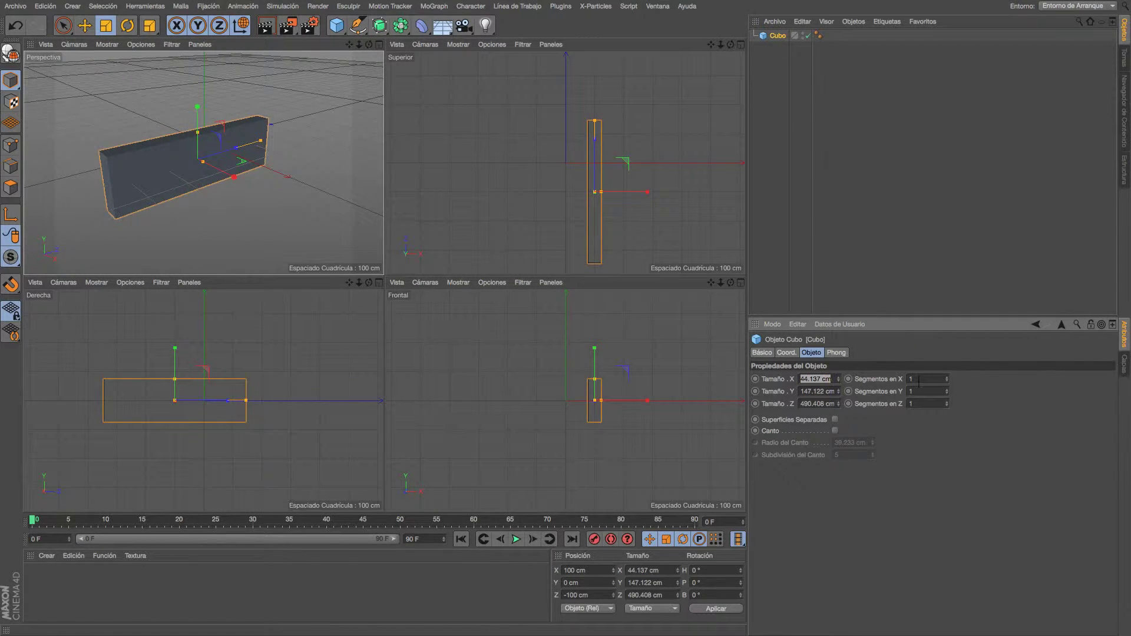
type("40")
key("Return")
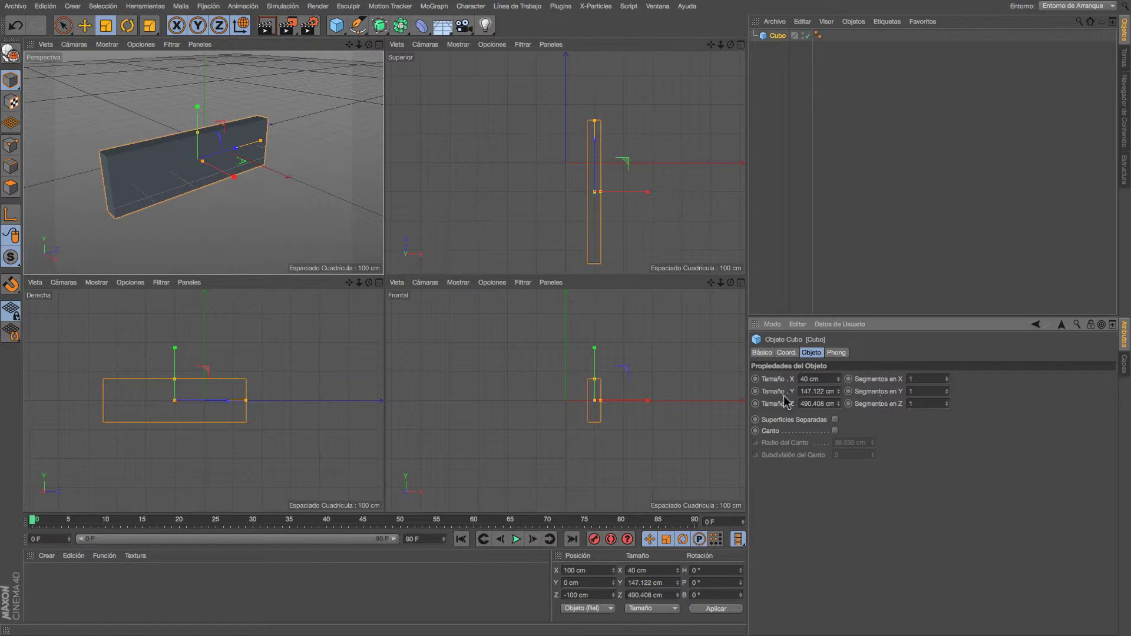
left_click_drag(801, 391, 921, 396)
type("120")
key("Return")
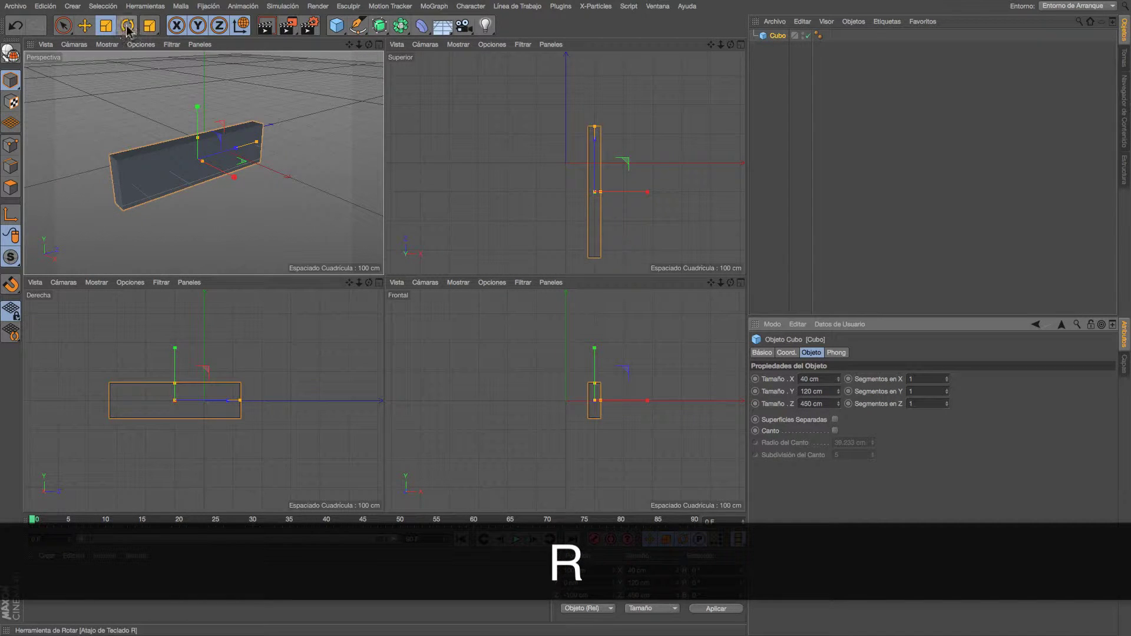
- Try a free rotation of the cube with the Rotate tool, undo it, and turn the cube about its vertical axis to H 90°
left_click(127, 26)
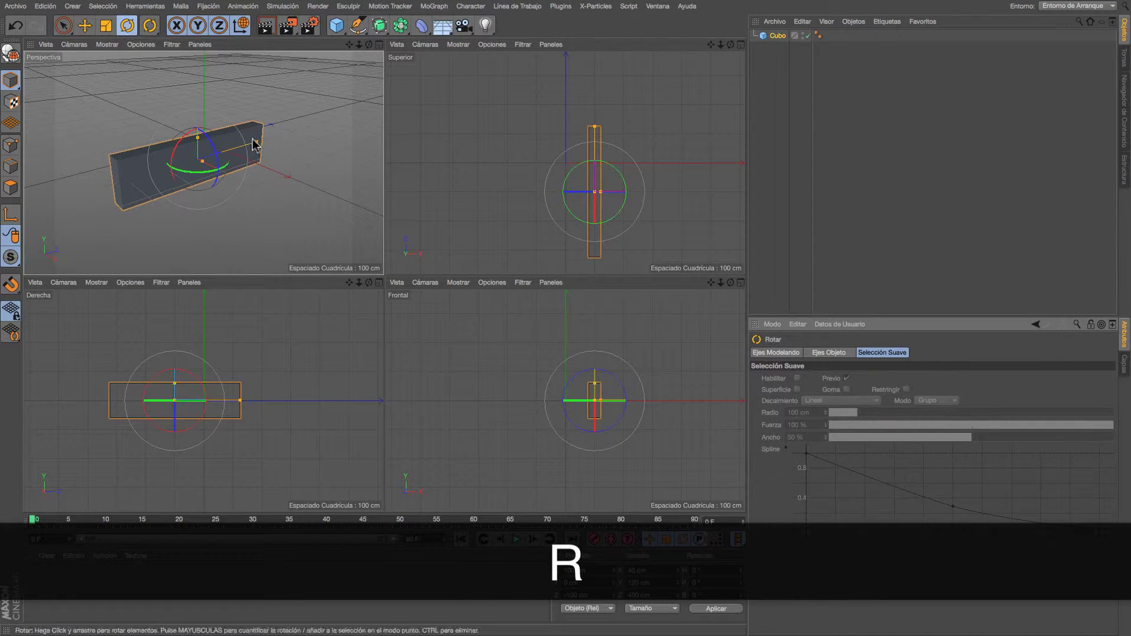
left_click_drag(323, 223, 239, 213)
key("super+z")
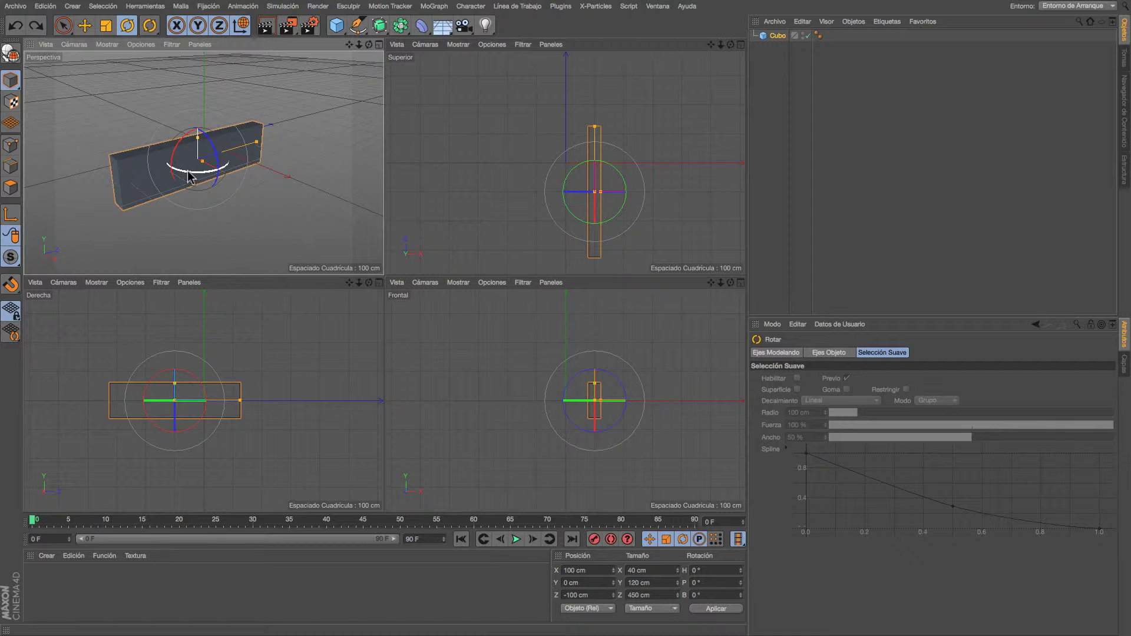
left_click_drag(191, 178, 222, 165)
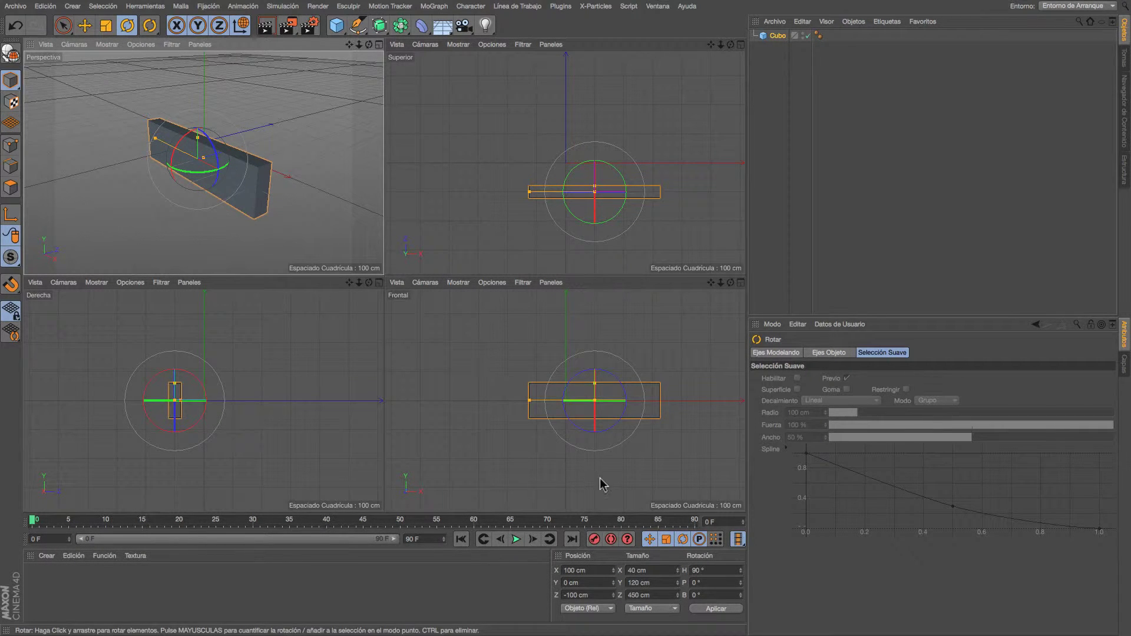
- Reset the cube's H rotation to 0° numerically
left_click_drag(719, 569, 688, 570)
type("0")
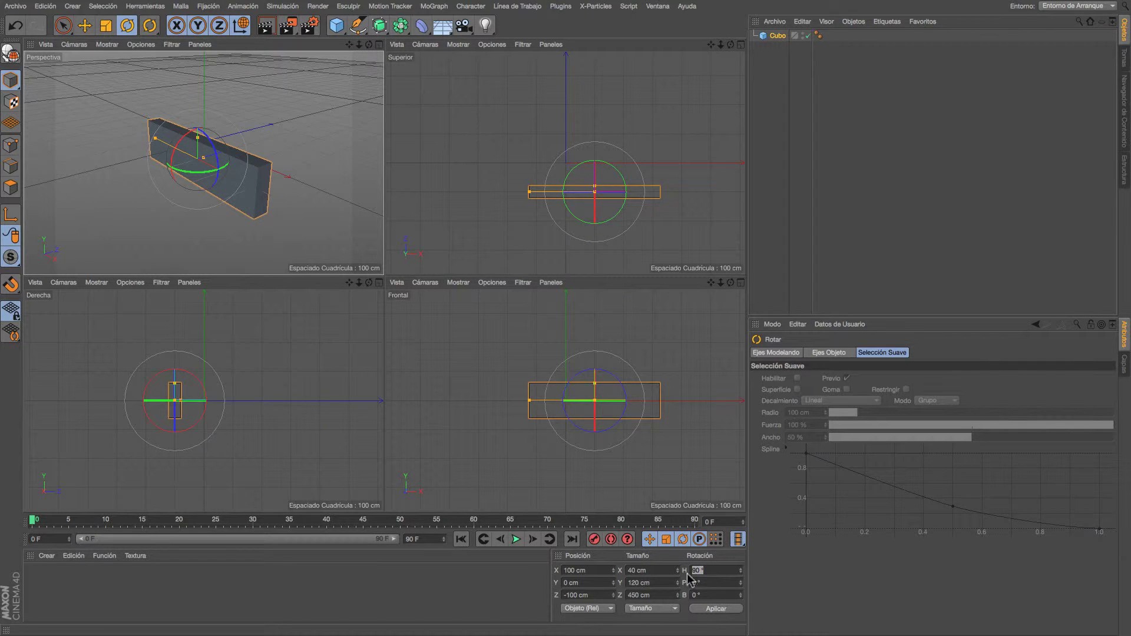
key("Return")
- Set the cube's H rotation to 90° in its coordinate properties
left_click(776, 38)
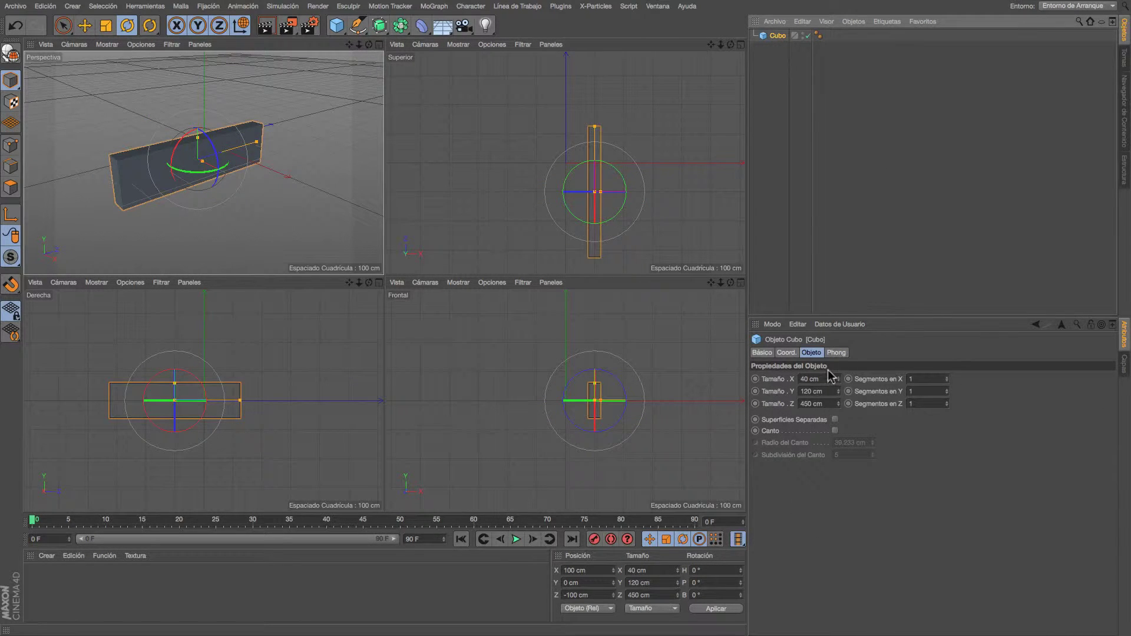
left_click(786, 352)
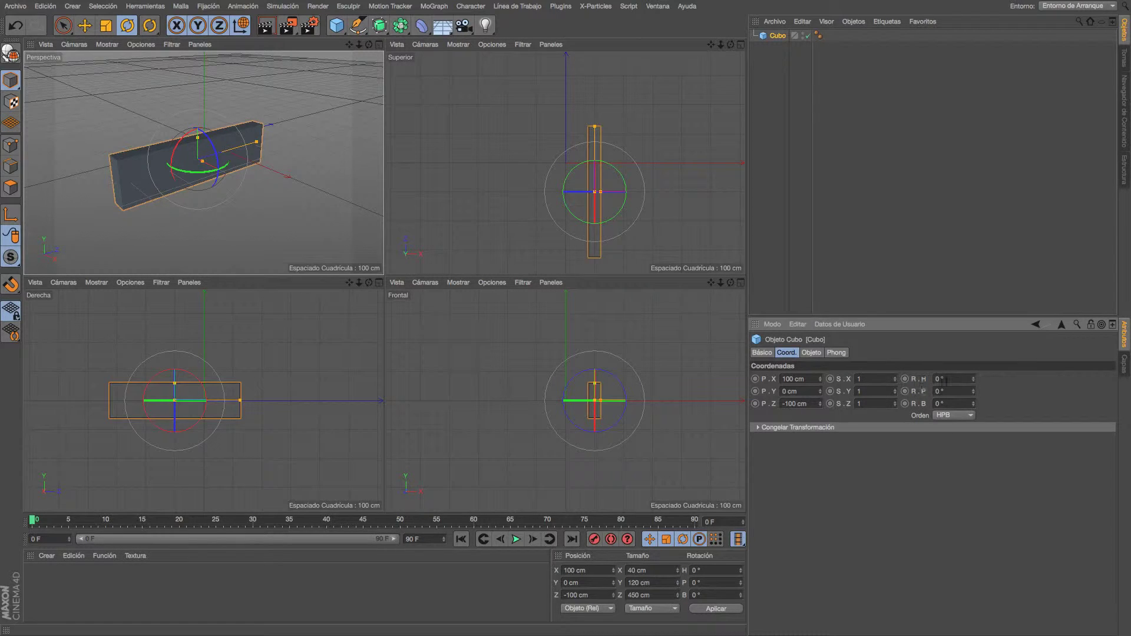
left_click_drag(974, 380, 973, 325)
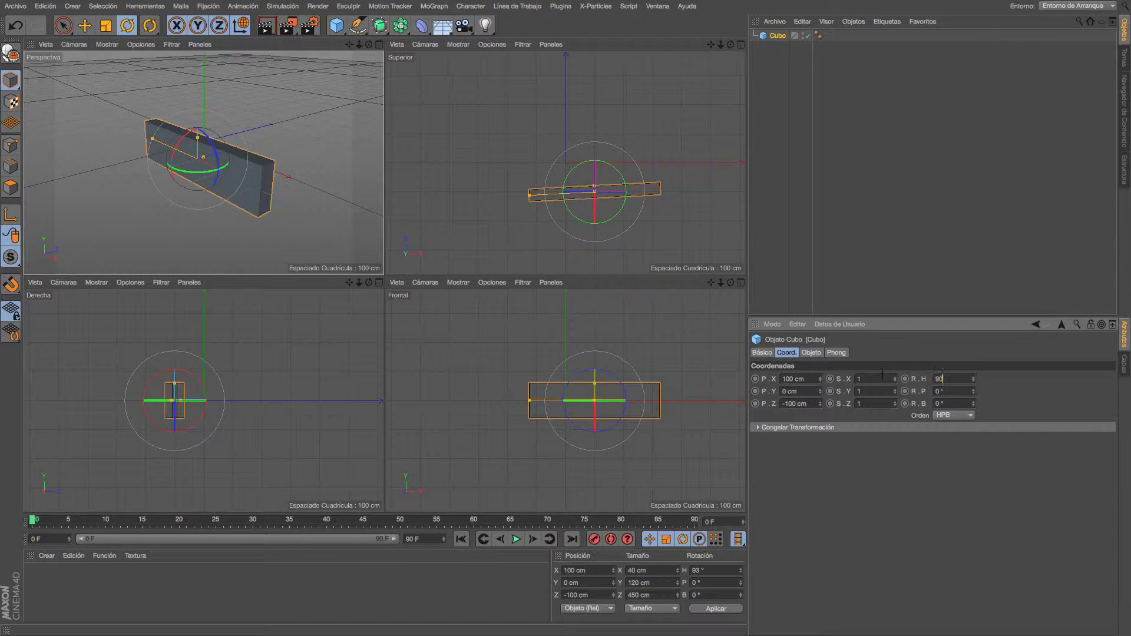
key("Return")
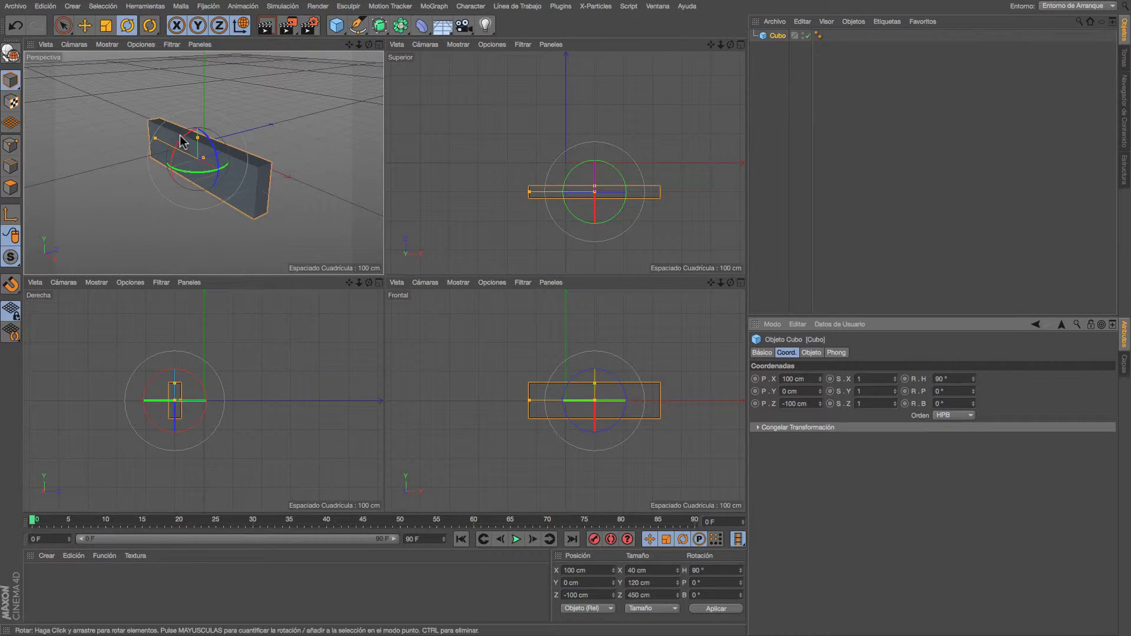
- Rotate the cube about its long axis to a B rotation of -90° so the slab lies flat
left_click_drag(182, 141, 175, 181)
key("ctrl+z")
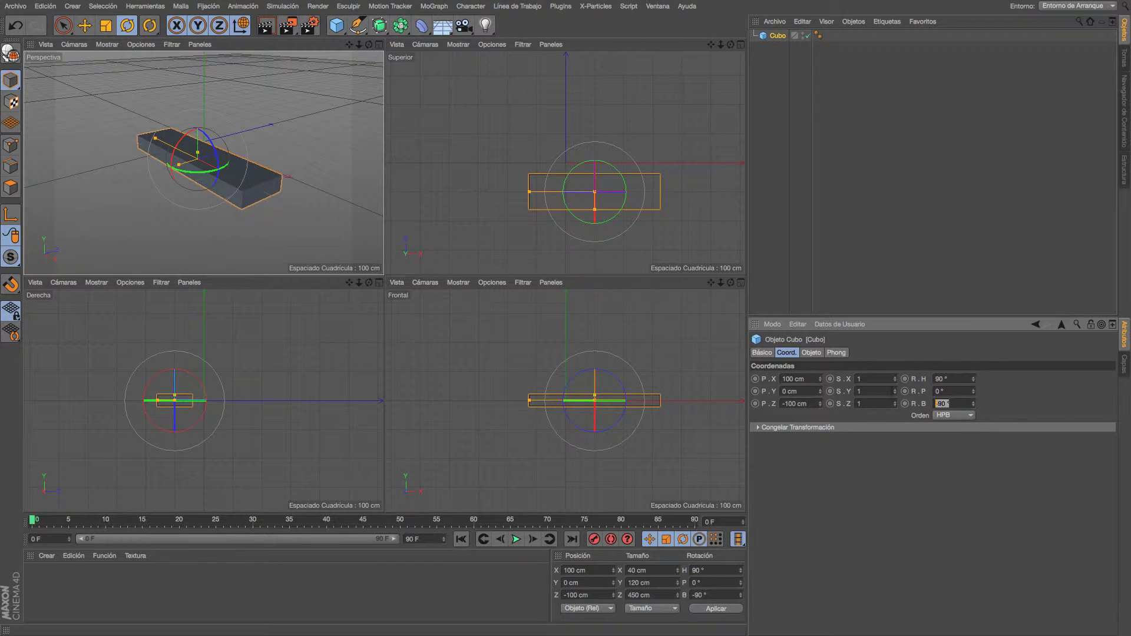
left_click_drag(711, 573, 693, 595)
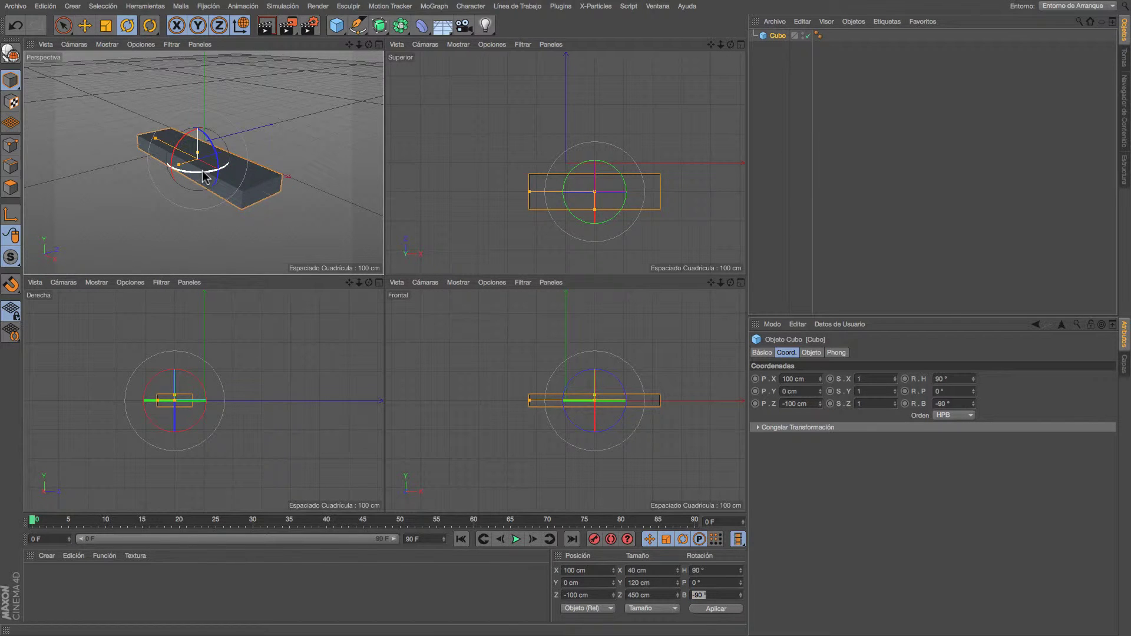
- Turn the flat slab about the vertical axis to H 0° and back to H 90°
left_click_drag(204, 175, 166, 166)
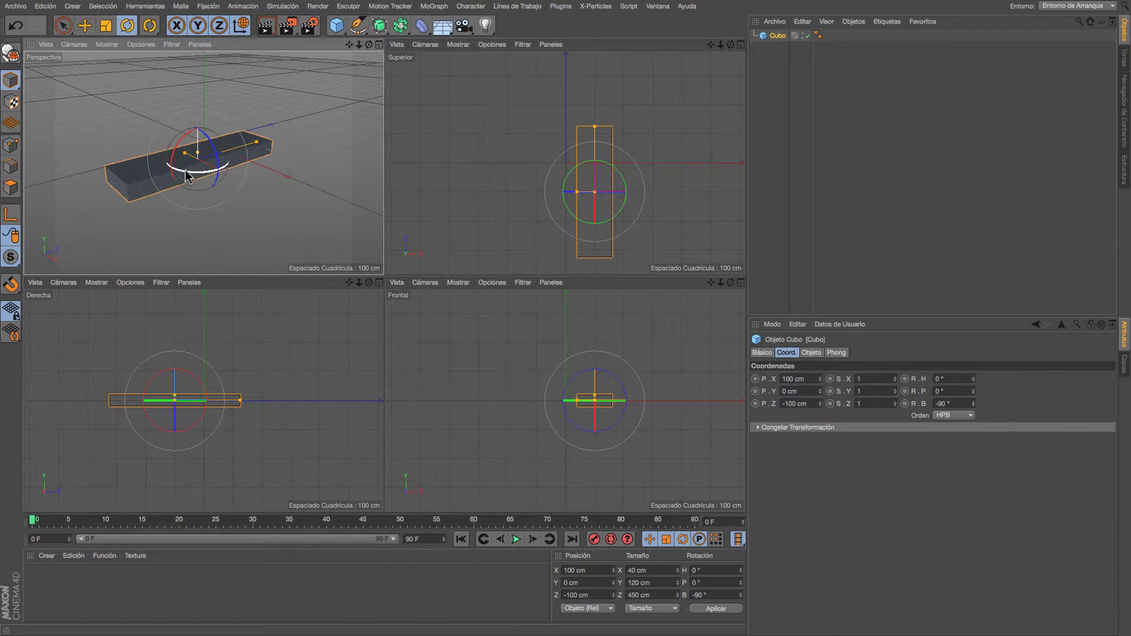
left_click_drag(190, 177, 253, 170)
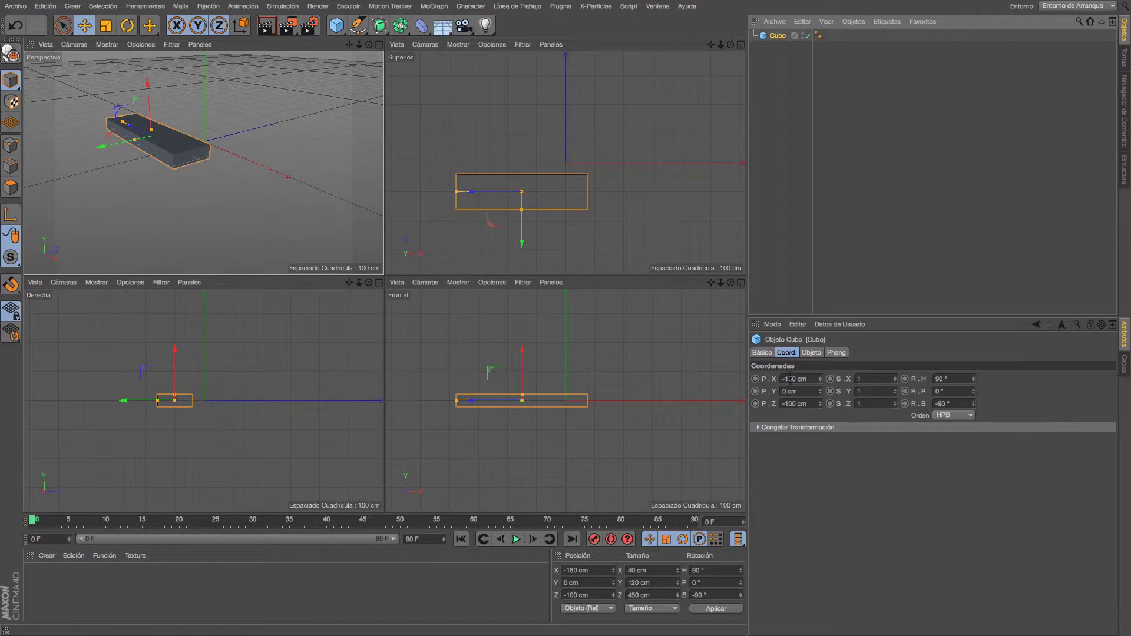
- Set the cube's X position to -120 cm and move it freely along the X axis to about 45 cm
left_click(789, 378)
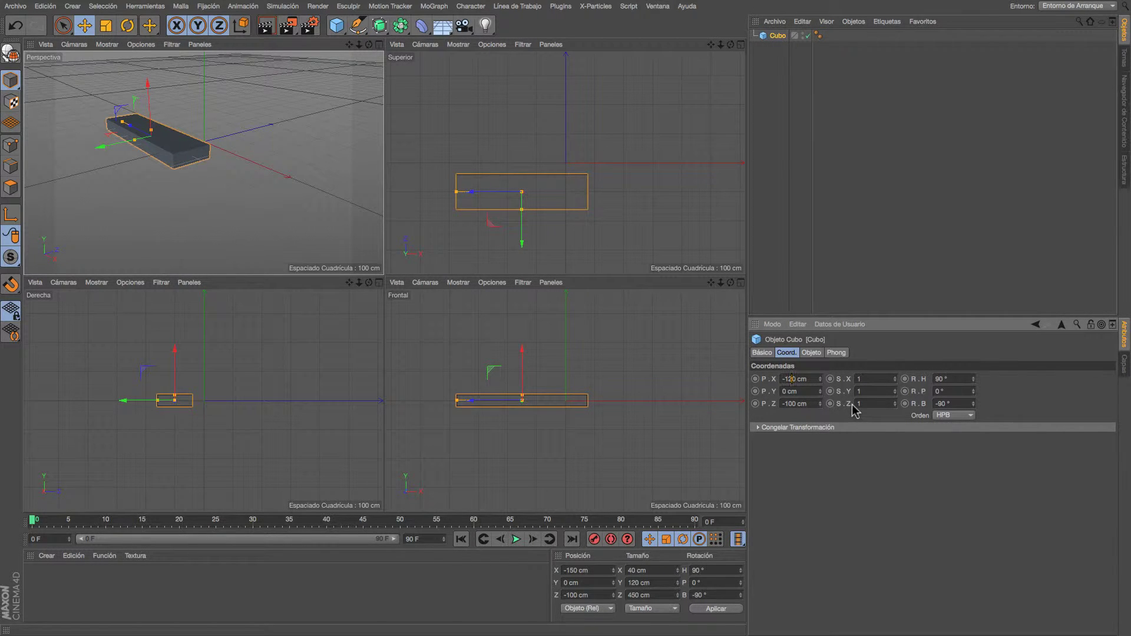
key("Return")
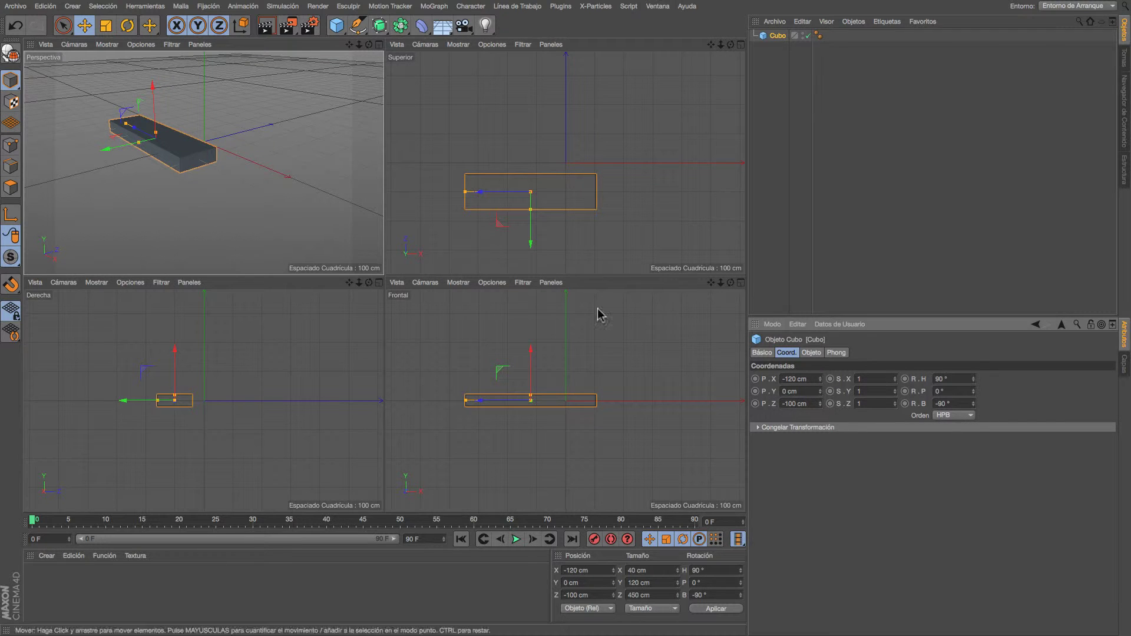
left_click_drag(136, 129, 165, 146)
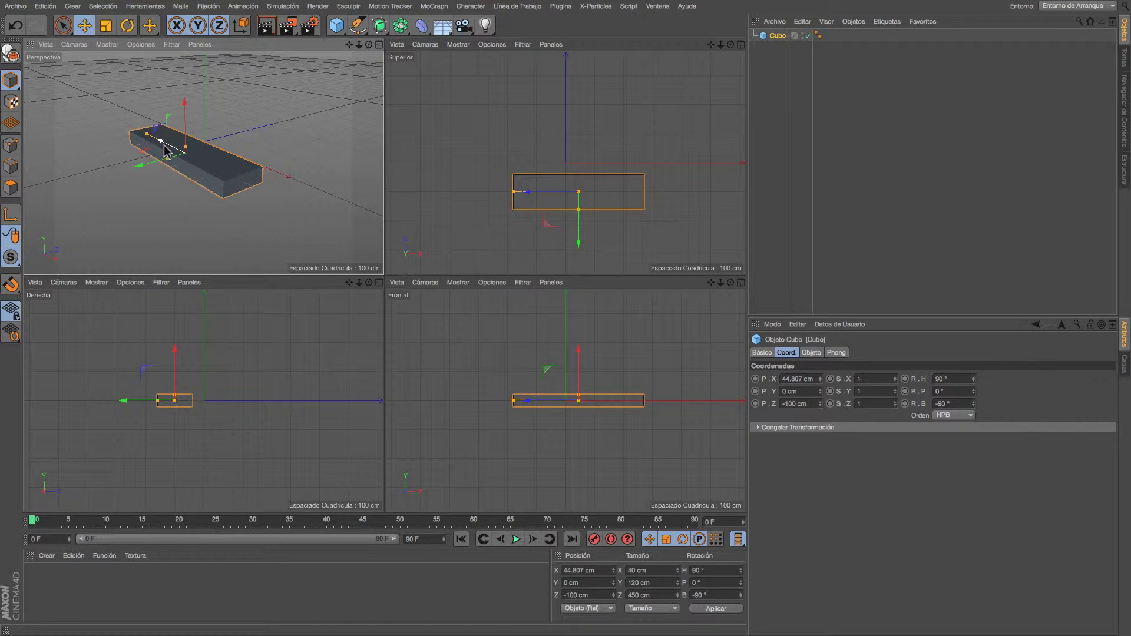
- Alternate between the Move, Scale and Rotate tools to compare their handles on the slab
left_click(106, 25)
left_click(127, 26)
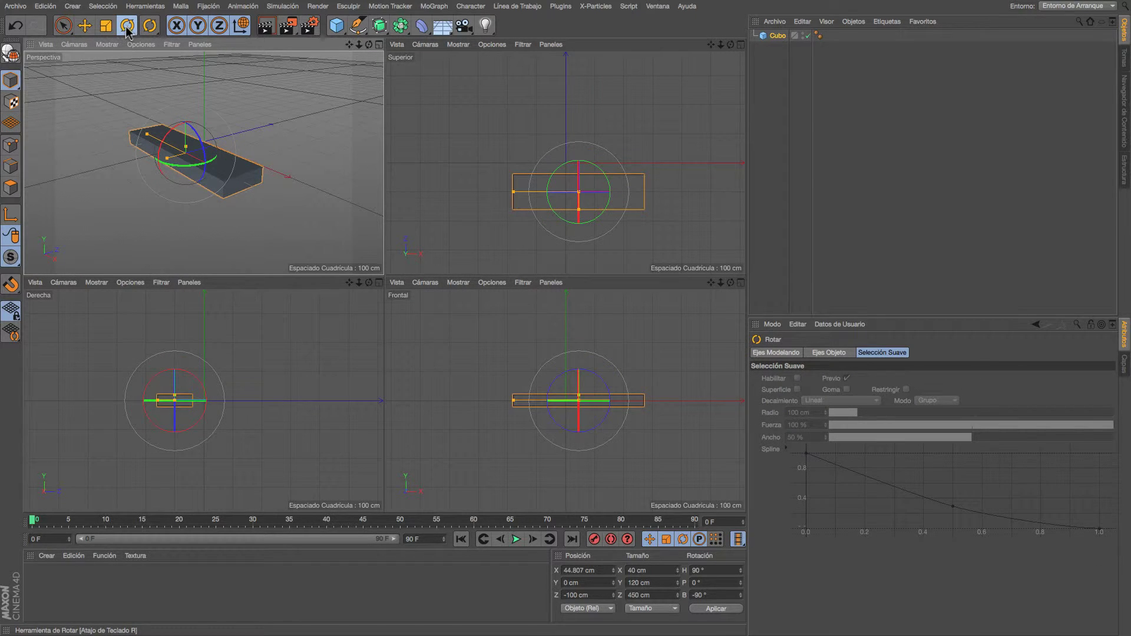
left_click(84, 26)
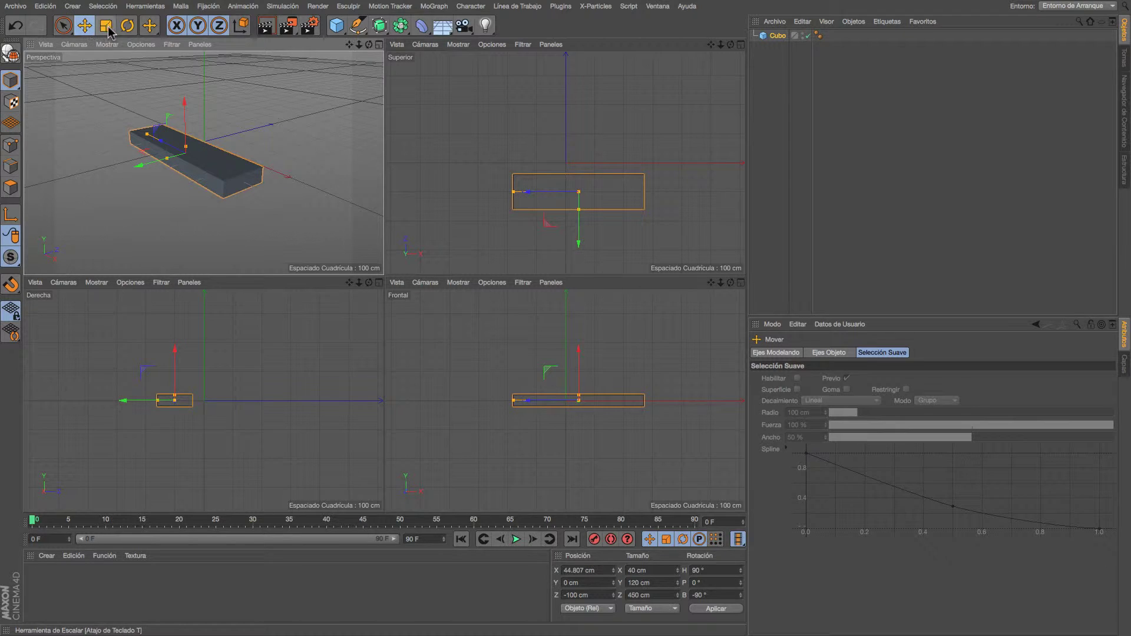
left_click(107, 27)
left_click(127, 27)
left_click(86, 27)
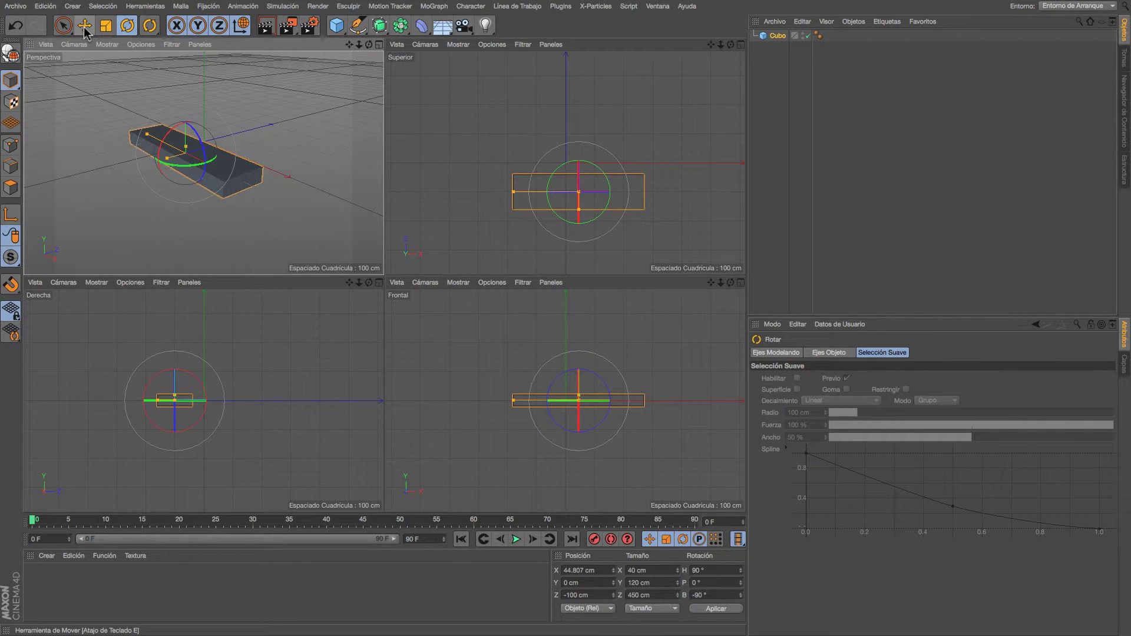
left_click(106, 27)
left_click(123, 31)
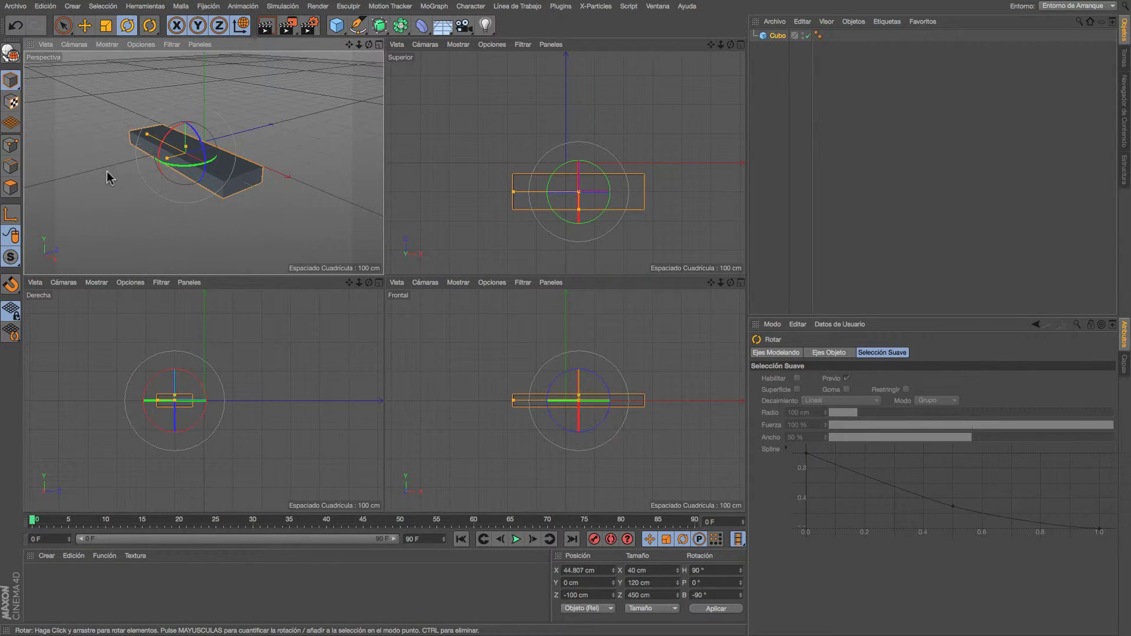
- Go through the points and edges modes to polygon mode and convert the cube into an editable polygon object
left_click(12, 148)
left_click(12, 168)
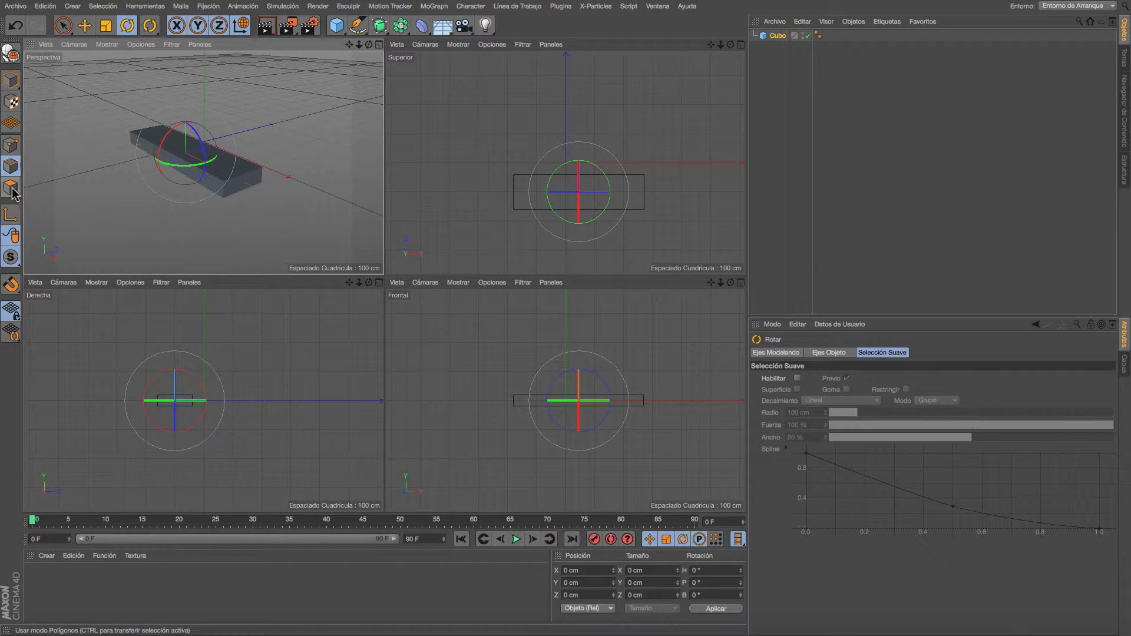
left_click(11, 189)
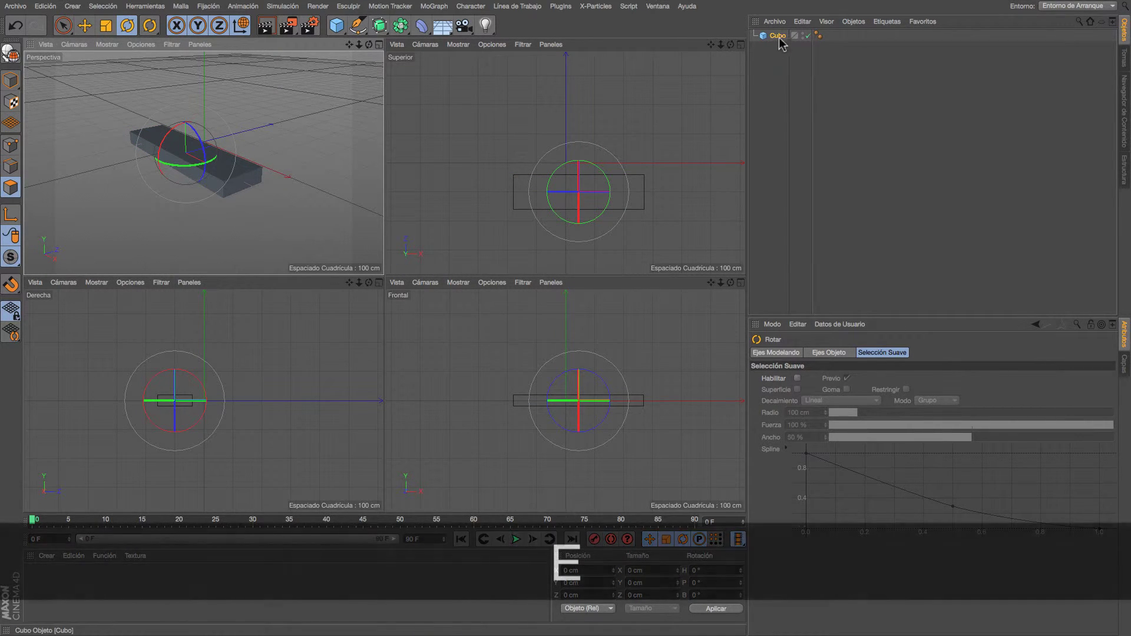
left_click(777, 36)
left_click(10, 53)
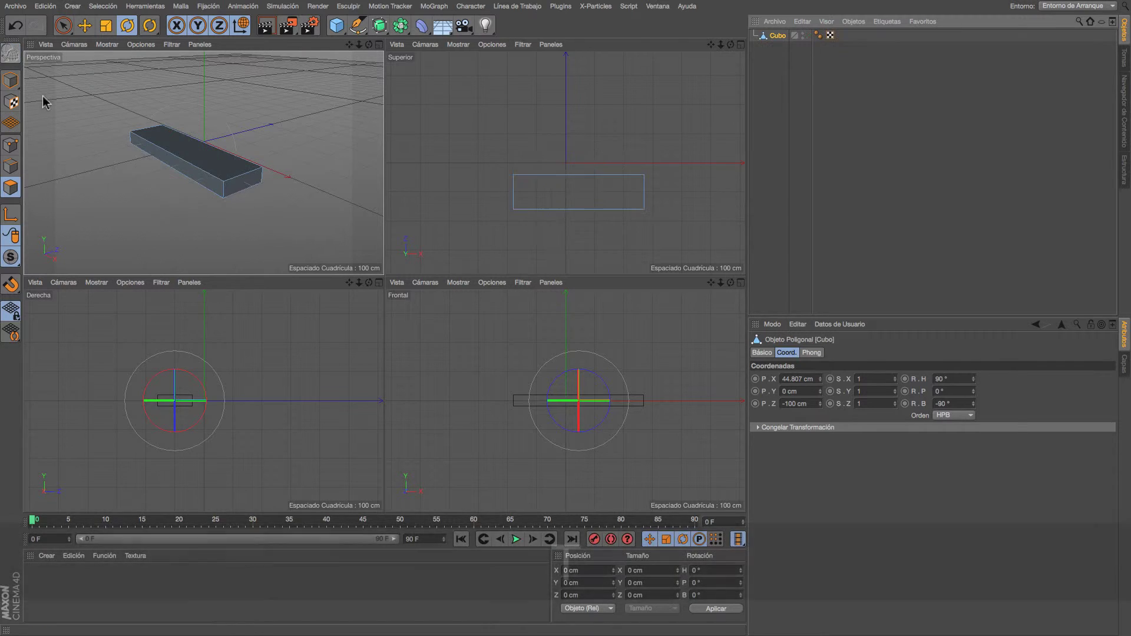
- Alternate between the Scale, Move and Rotate tools on the editable cube to practise switching quickly
key("t")
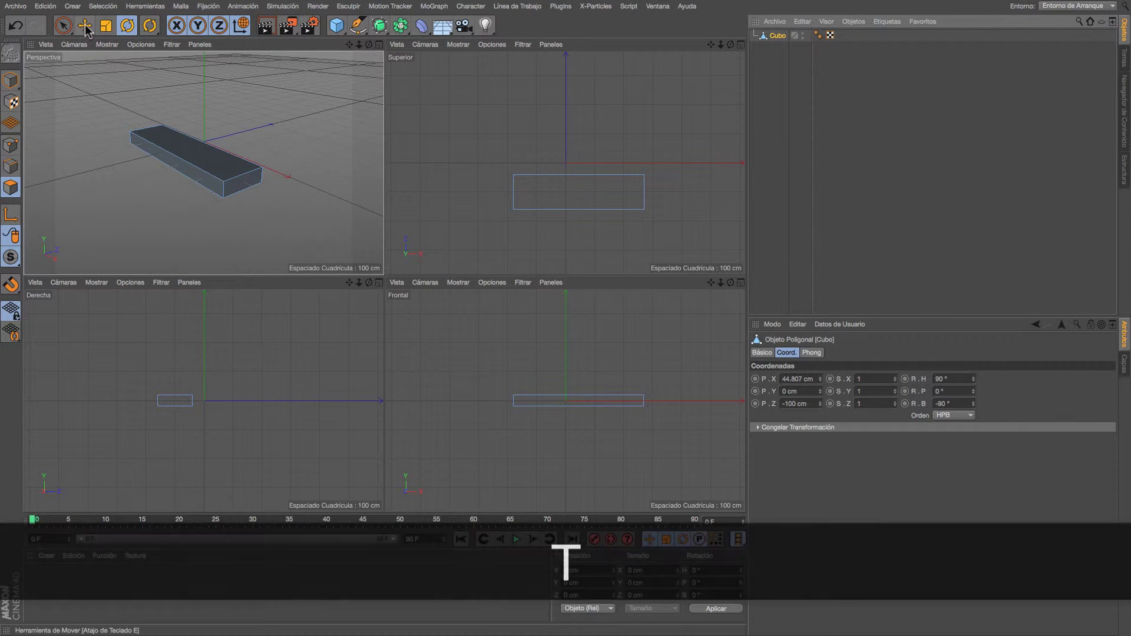
left_click(86, 26)
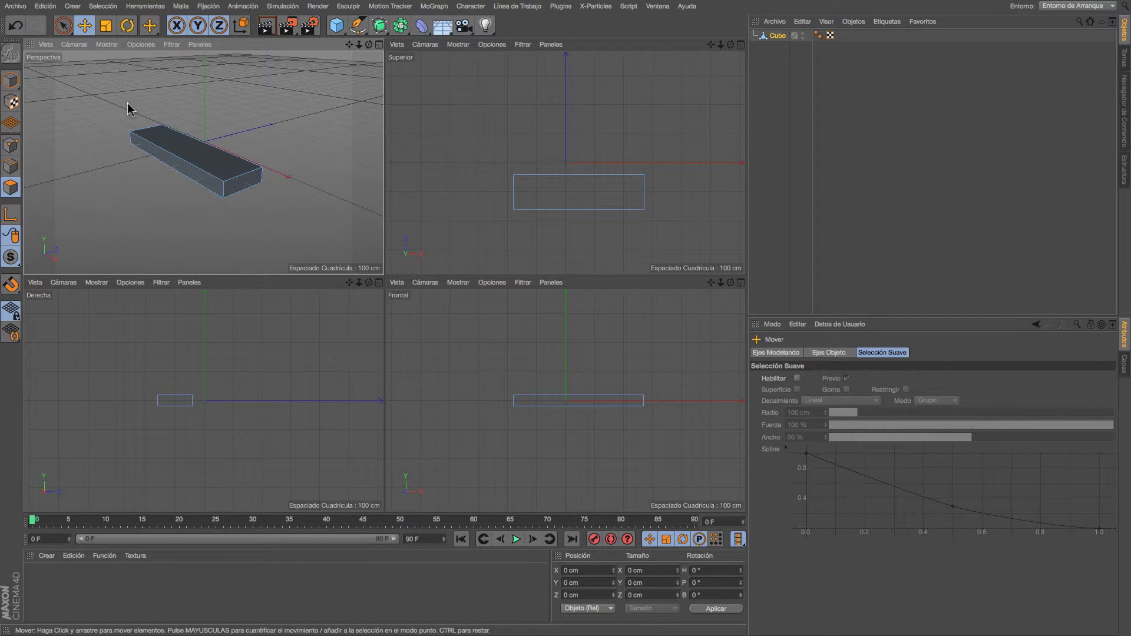
key("r")
key("t")
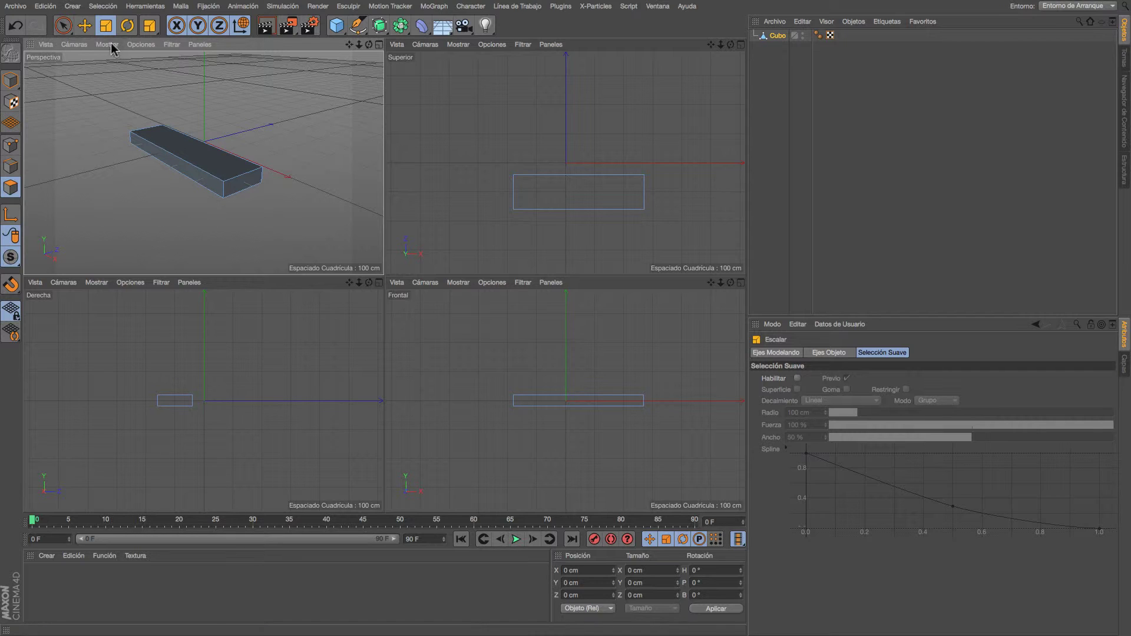
left_click(85, 30)
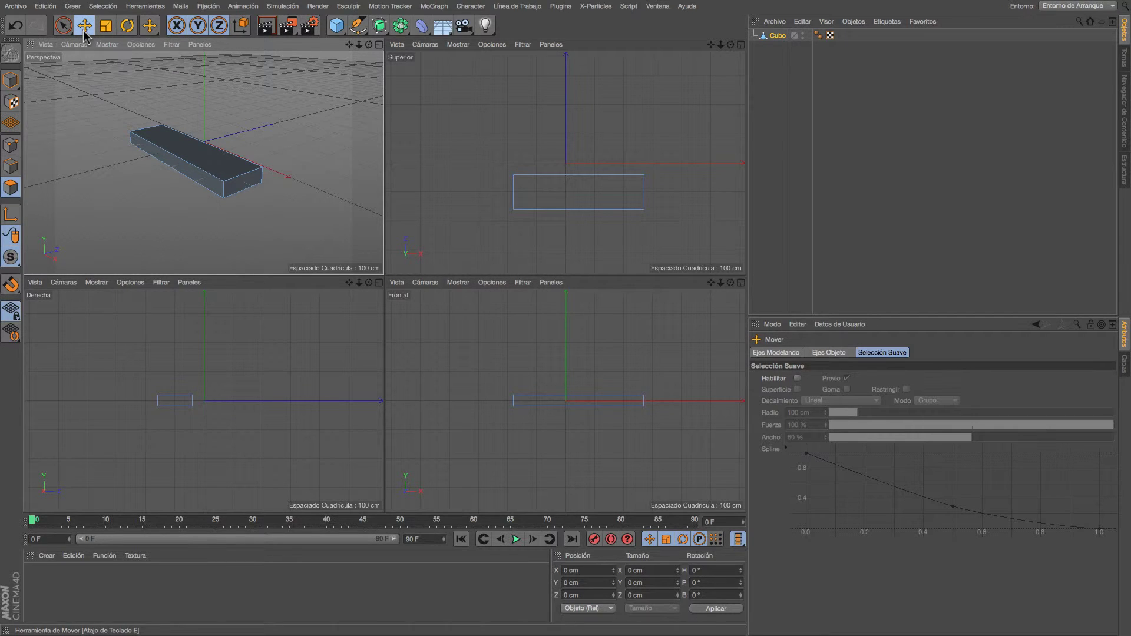
key("t")
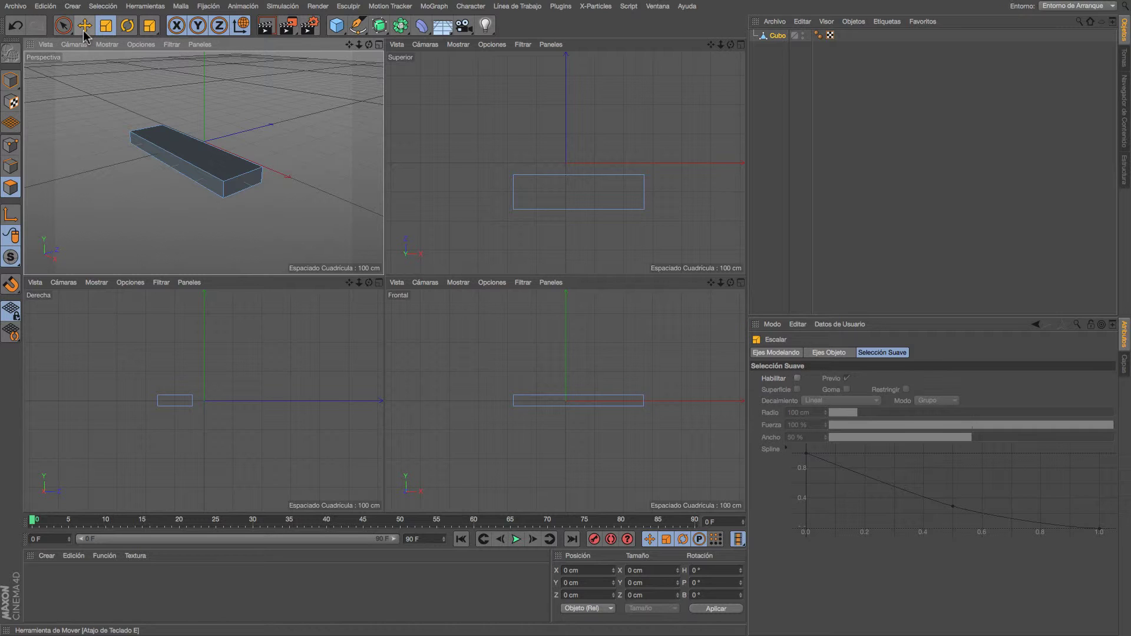
key("r")
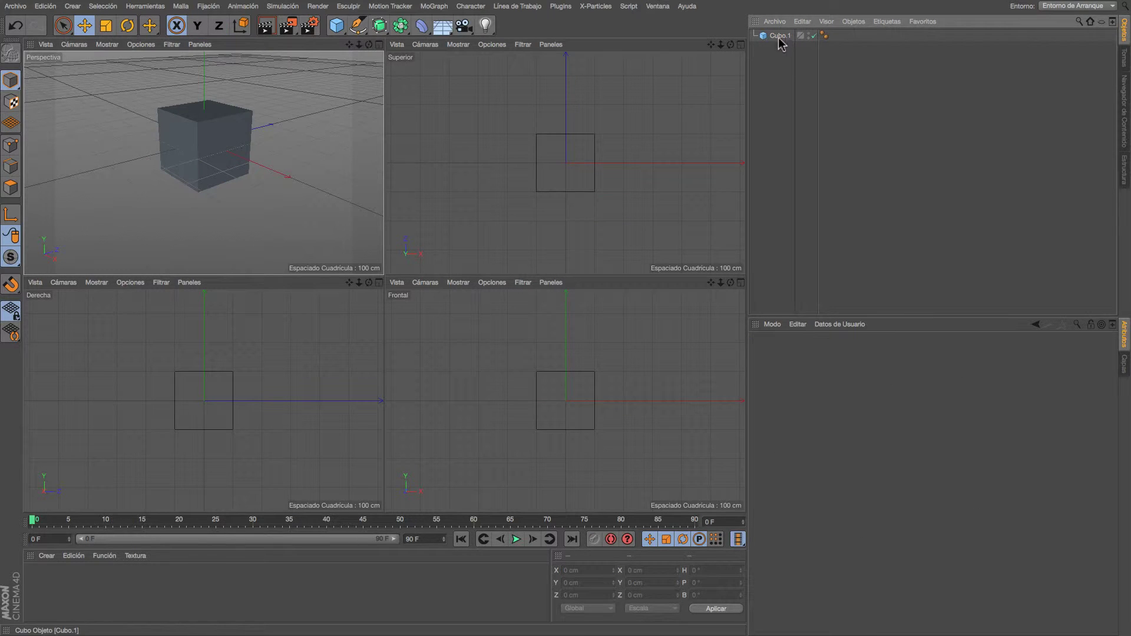
- Select the cube Cubo.1 and unlock the Y and Z axes so that all three axes are active
left_click(778, 36)
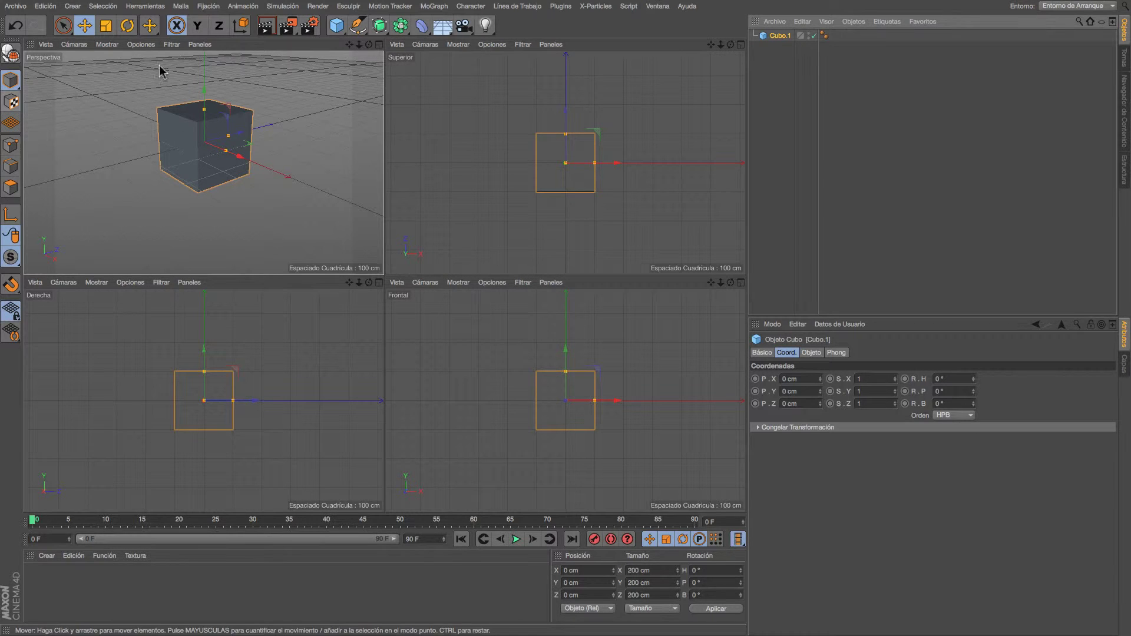
left_click(196, 28)
key("z")
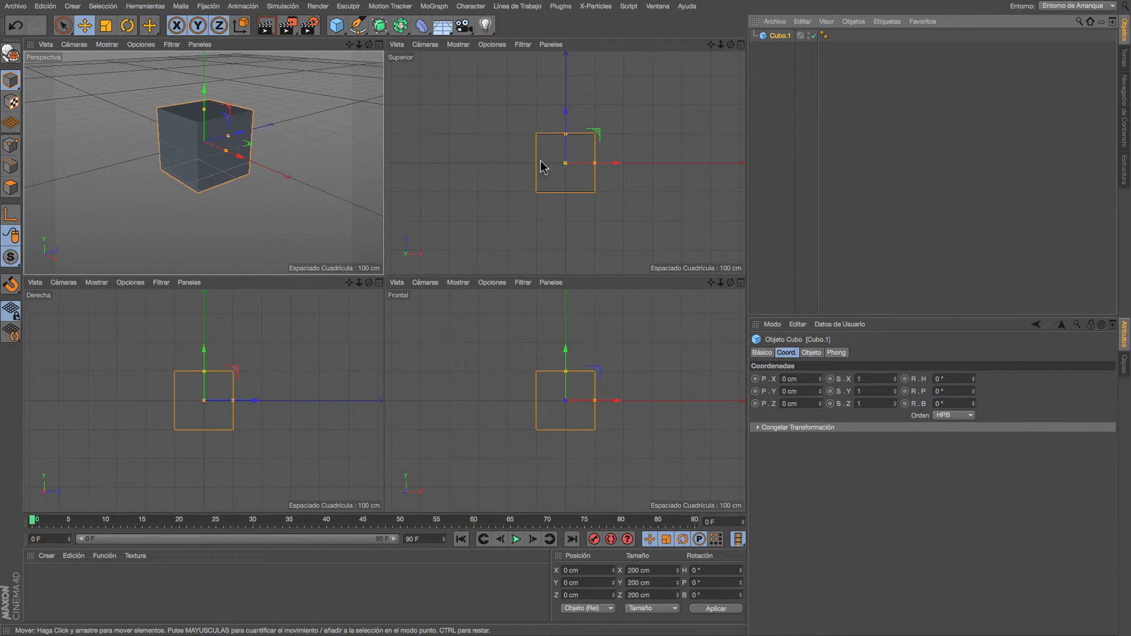
left_click(768, 49)
left_click(771, 37)
- Move the cube freely with one axis unlocked at a time, to about 2 cm in Y and about -45 cm in X
left_click(178, 26)
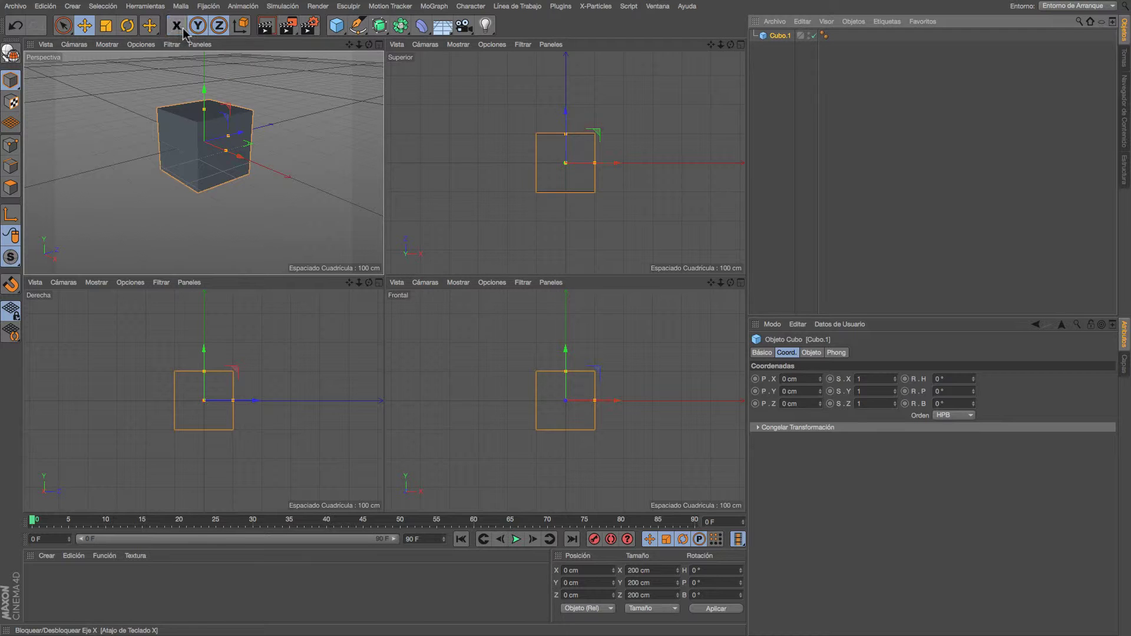
left_click(218, 27)
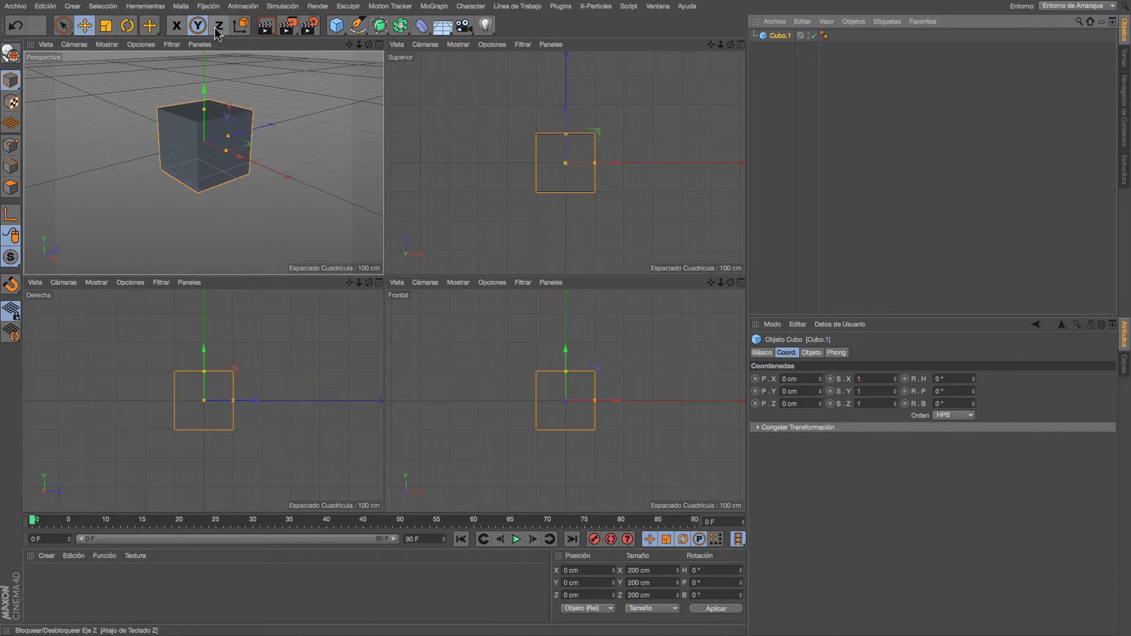
left_click(84, 25)
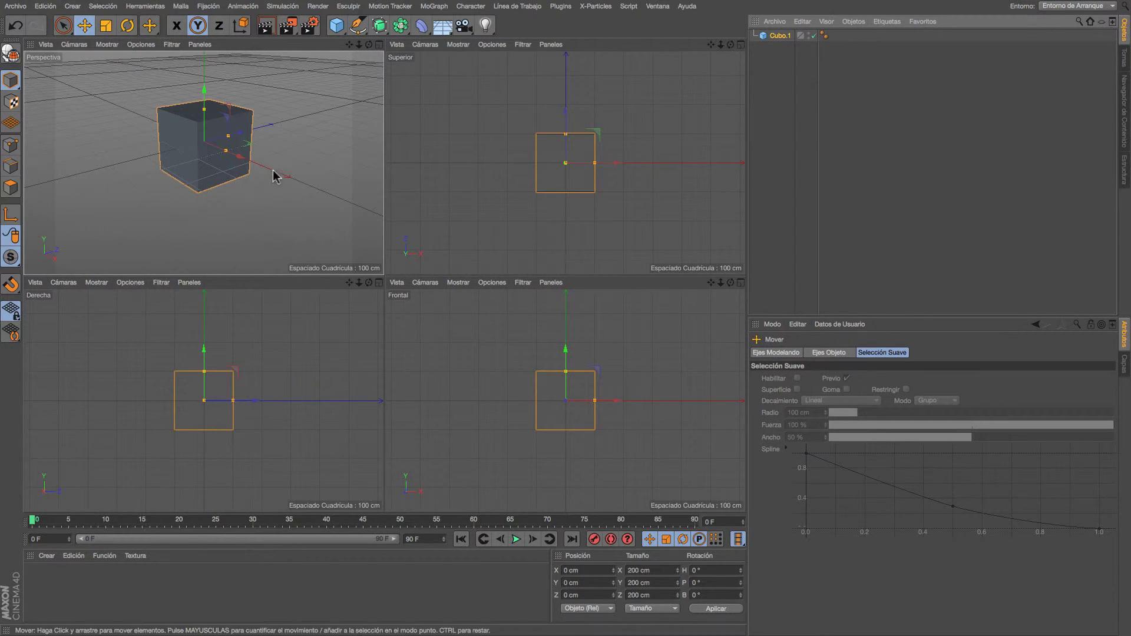
left_click_drag(288, 196, 324, 146)
left_click(184, 27)
left_click(200, 28)
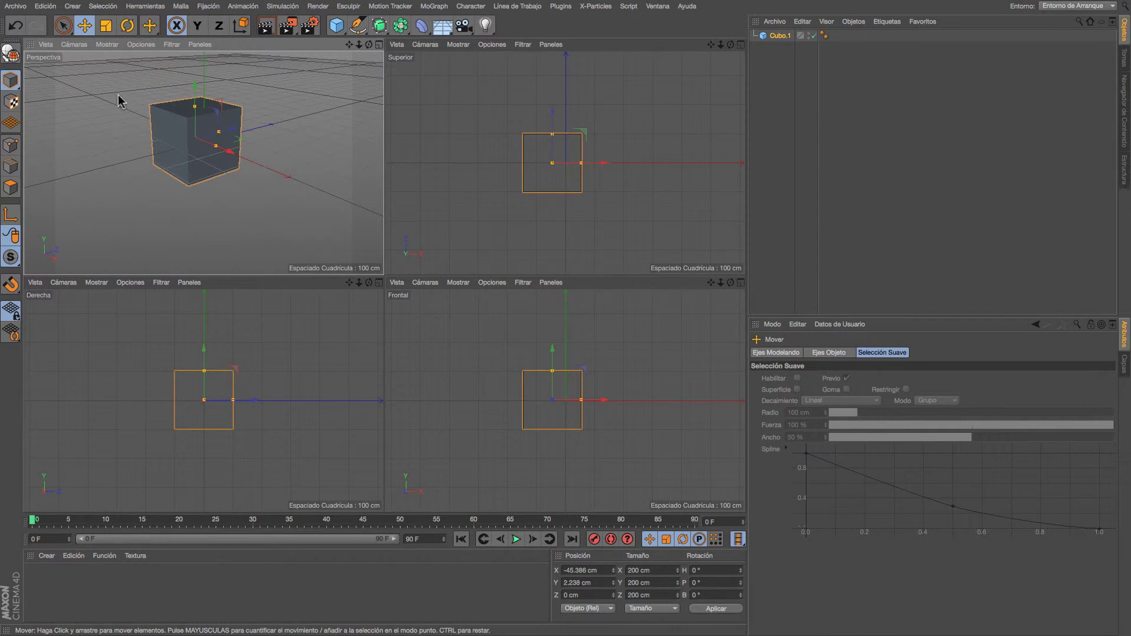
- Unlock the Y and Z axes and move the cube by its X axis handle to about -52 cm
left_click(198, 25)
left_click(219, 26)
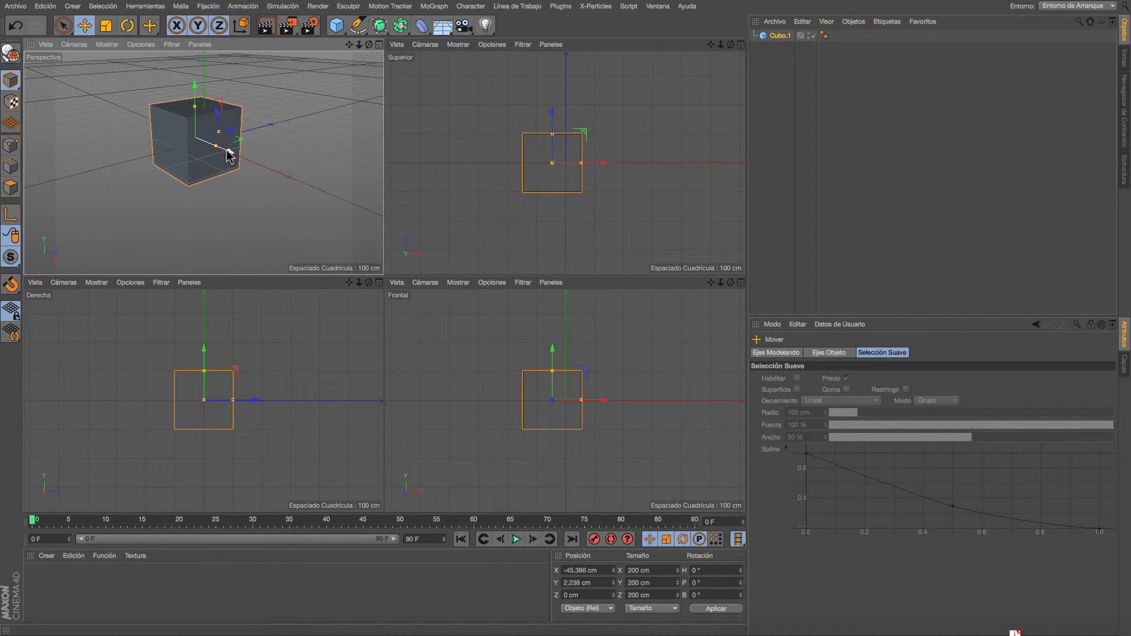
mouse_move(229, 156)
left_mouse_down()
mouse_move(167, 126)
mouse_move(314, 166)
mouse_move(198, 129)
mouse_move(298, 164)
mouse_move(234, 138)
left_mouse_up()
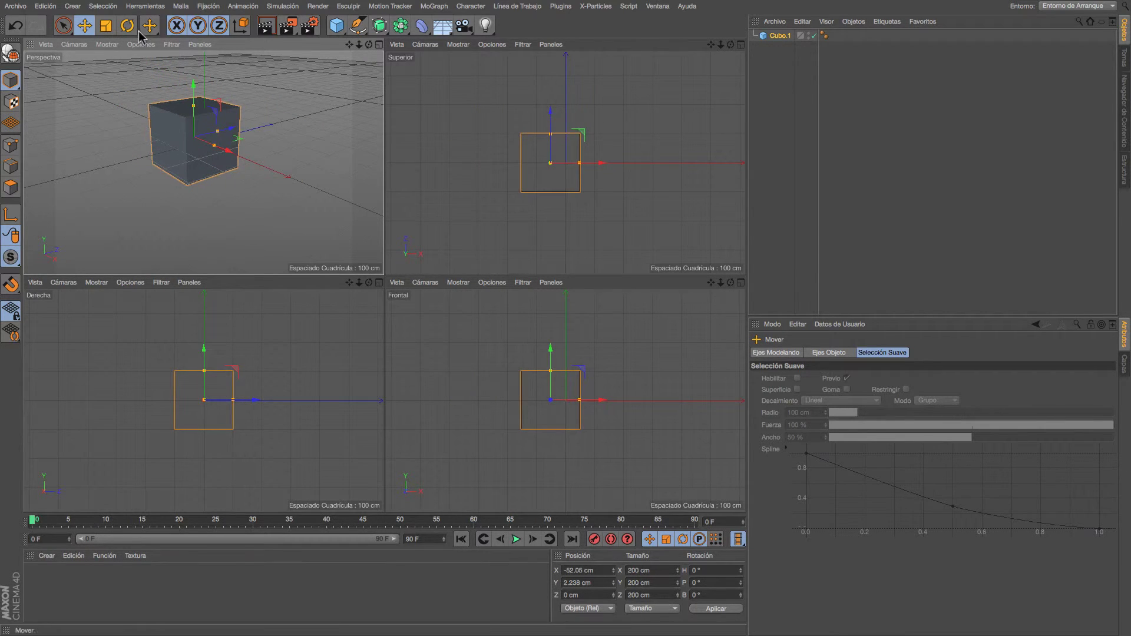
- Lock the Y and Z axes, move the cube freely along X to about -62 cm, and unlock both axes again
left_click(198, 28)
left_click(217, 27)
mouse_move(318, 200)
left_mouse_down()
mouse_move(252, 177)
mouse_move(305, 202)
left_mouse_up()
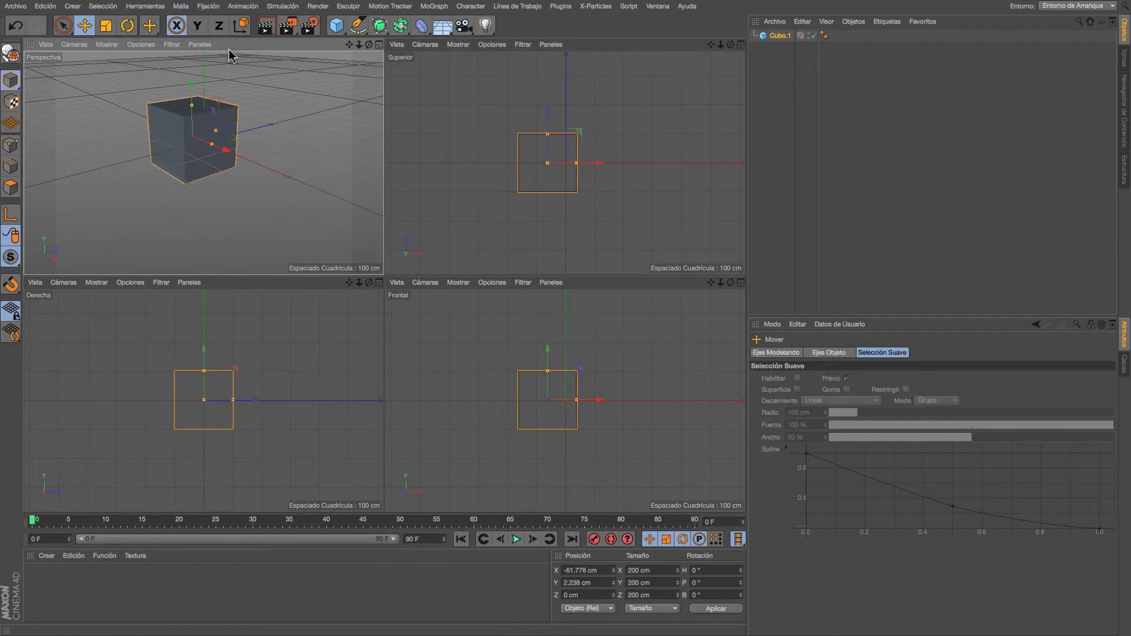
left_click(197, 26)
left_click(218, 27)
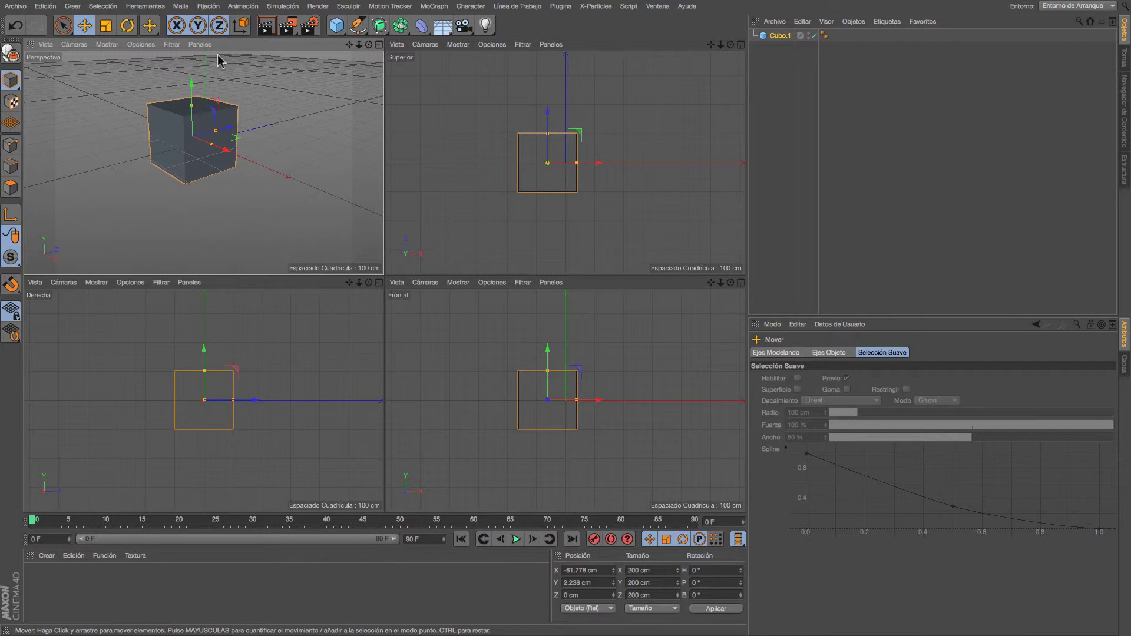
- Toggle the X, Y and Z axis locks repeatedly, one axis after another, leaving all three axes unlocked
key("x")
key("x")
key("x")
key("x")
key("x")
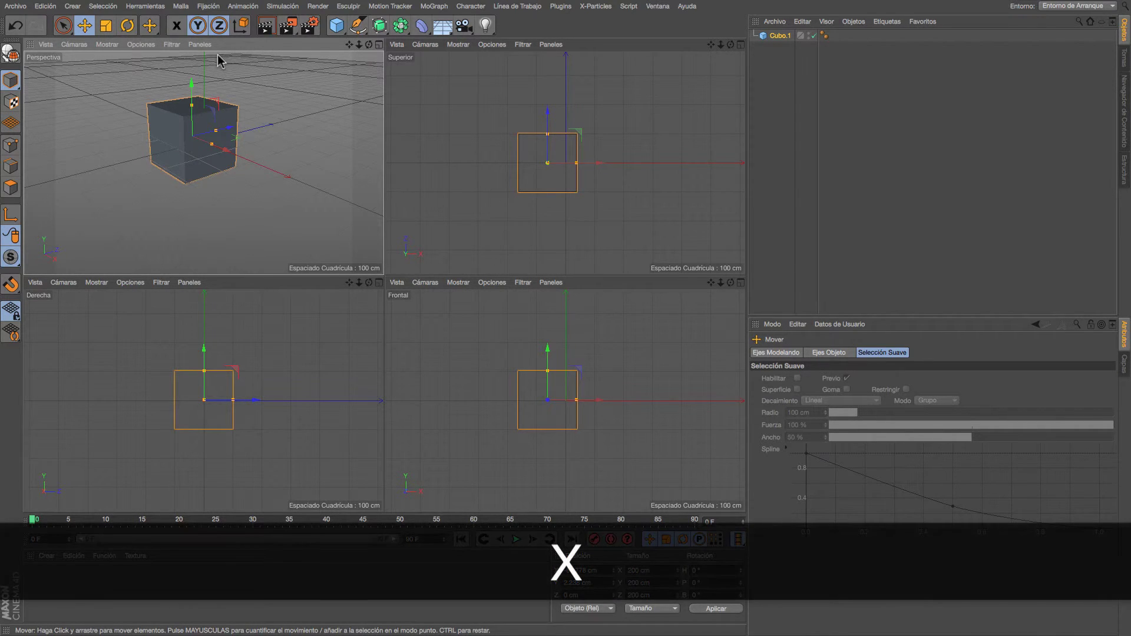
key("x")
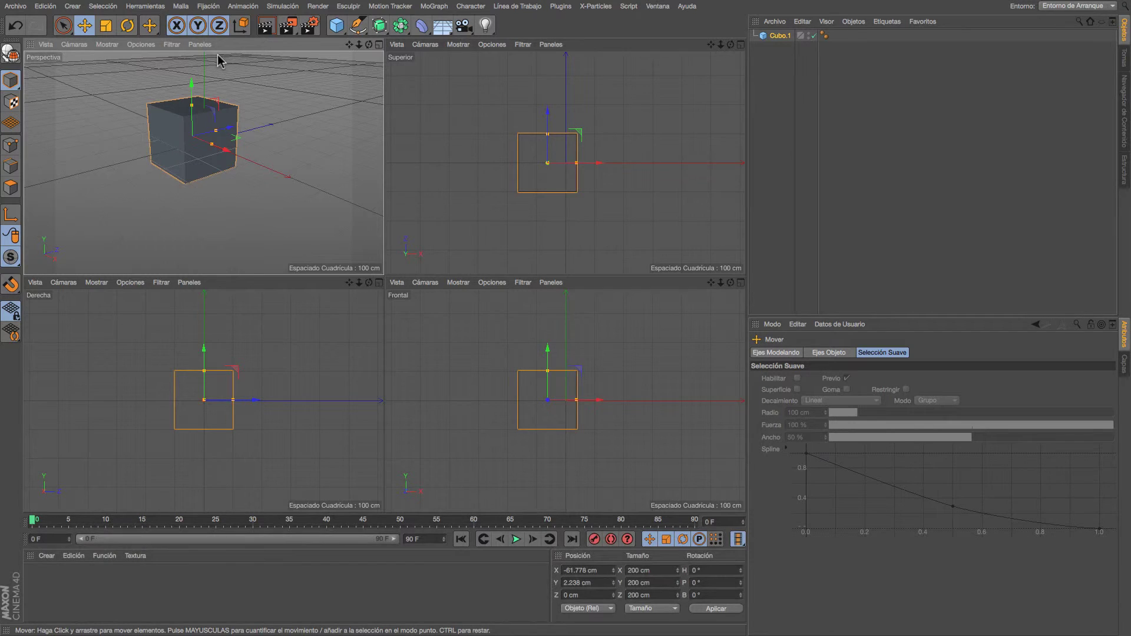
key("y")
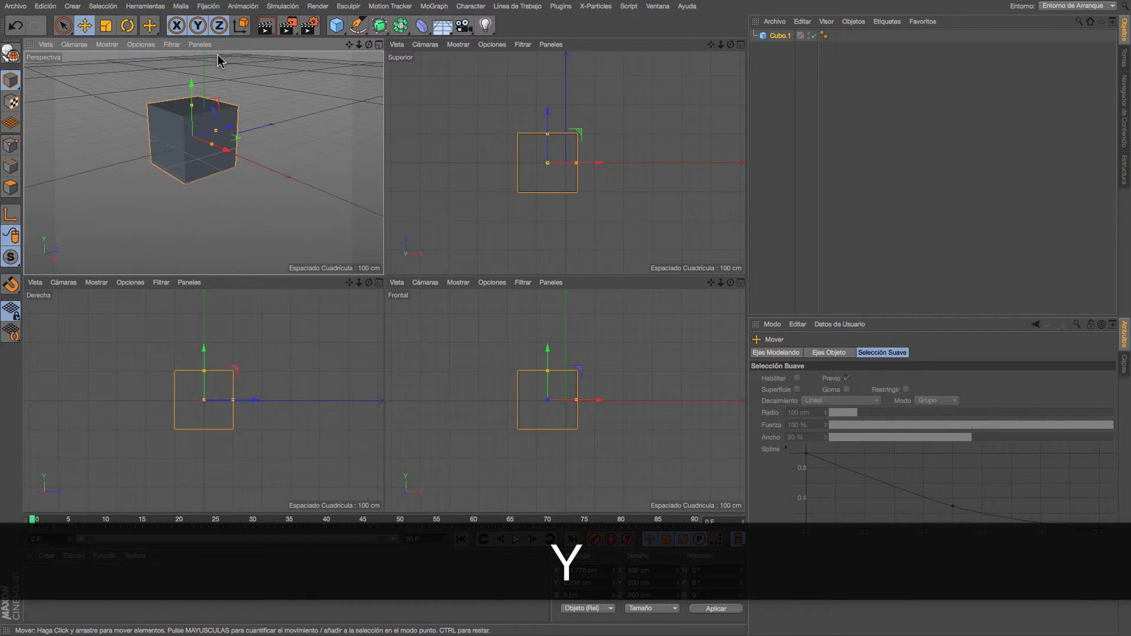
key("y")
key("y")
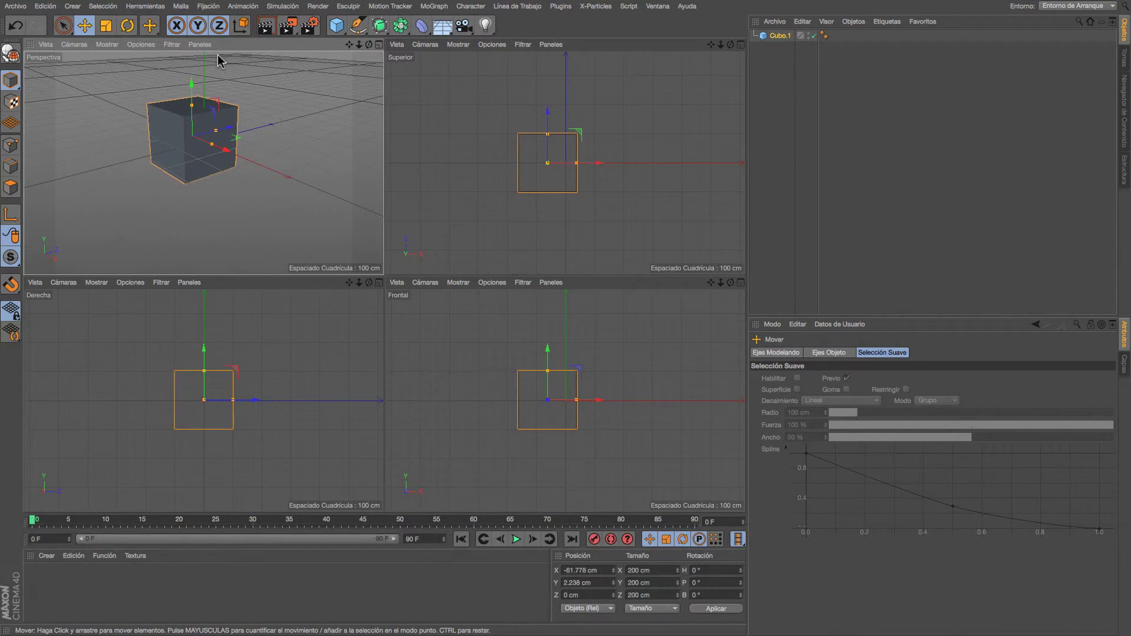
key("y")
key("y")
key("y")
key("y")
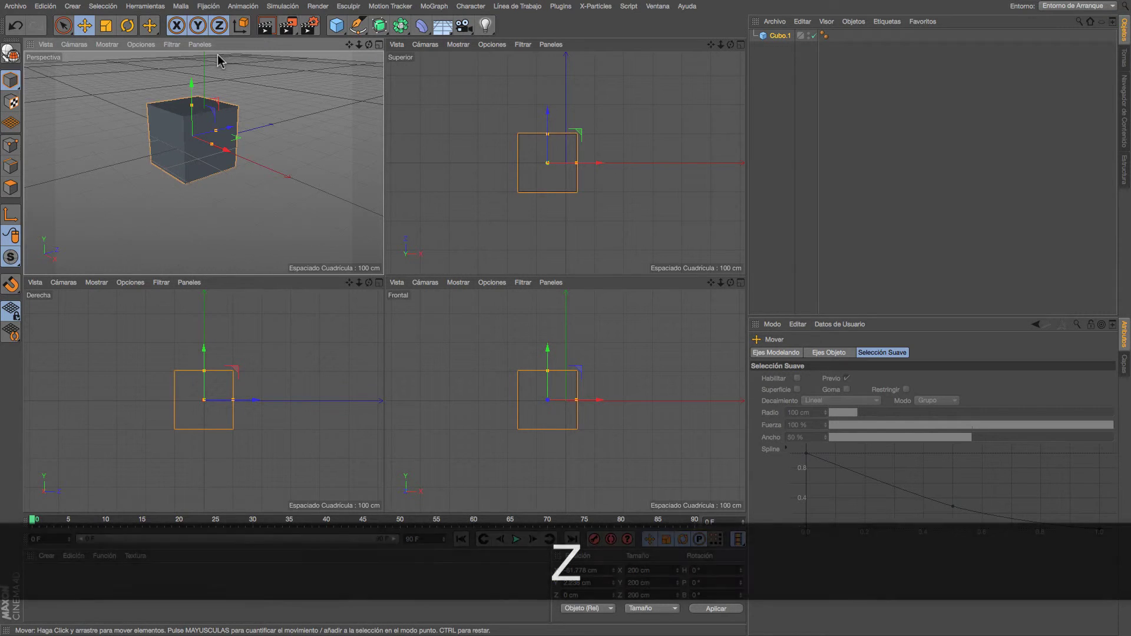
key("y")
key("y")
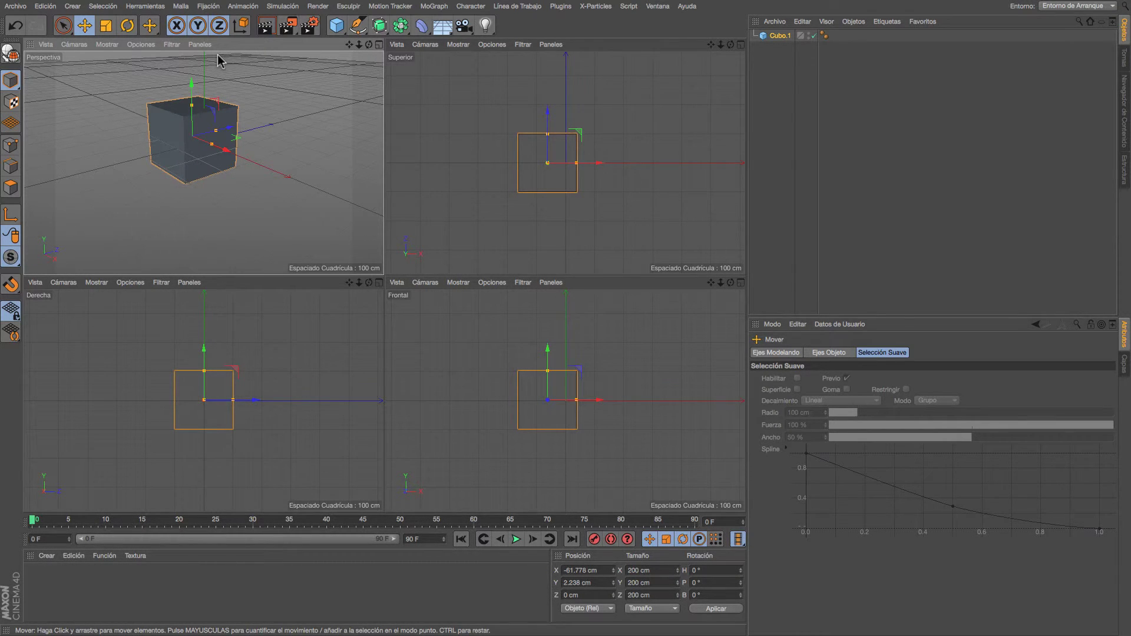
key("z")
key("z")
- With the Rotate tool, lock X and Z, try rotating the cube freely about Y only, and unlock both axes
key("r")
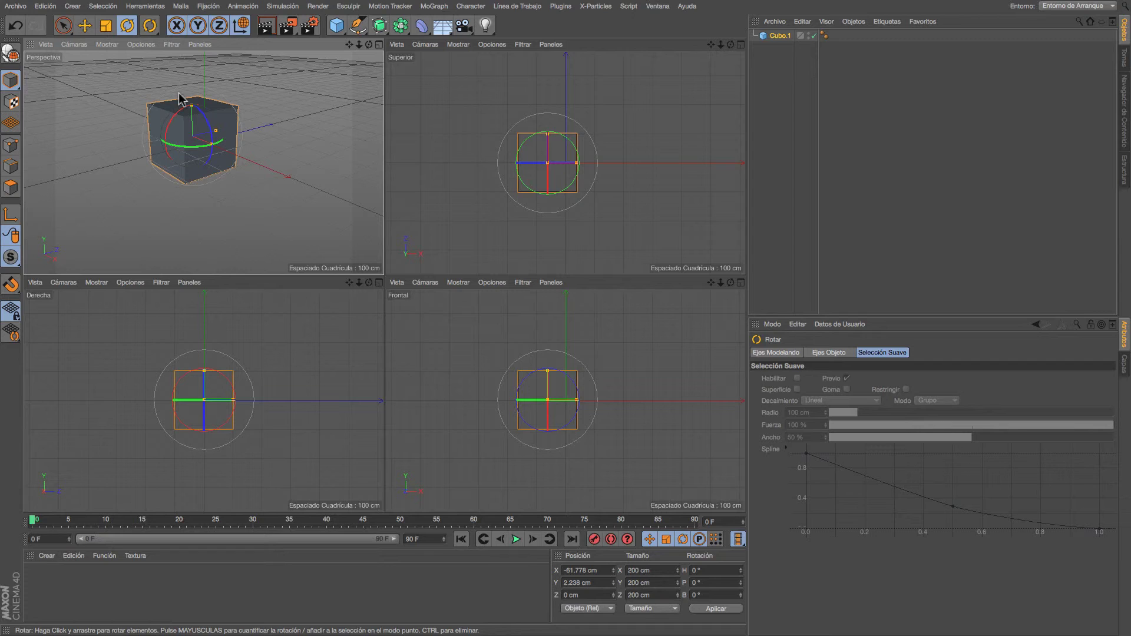
key("z")
key("x")
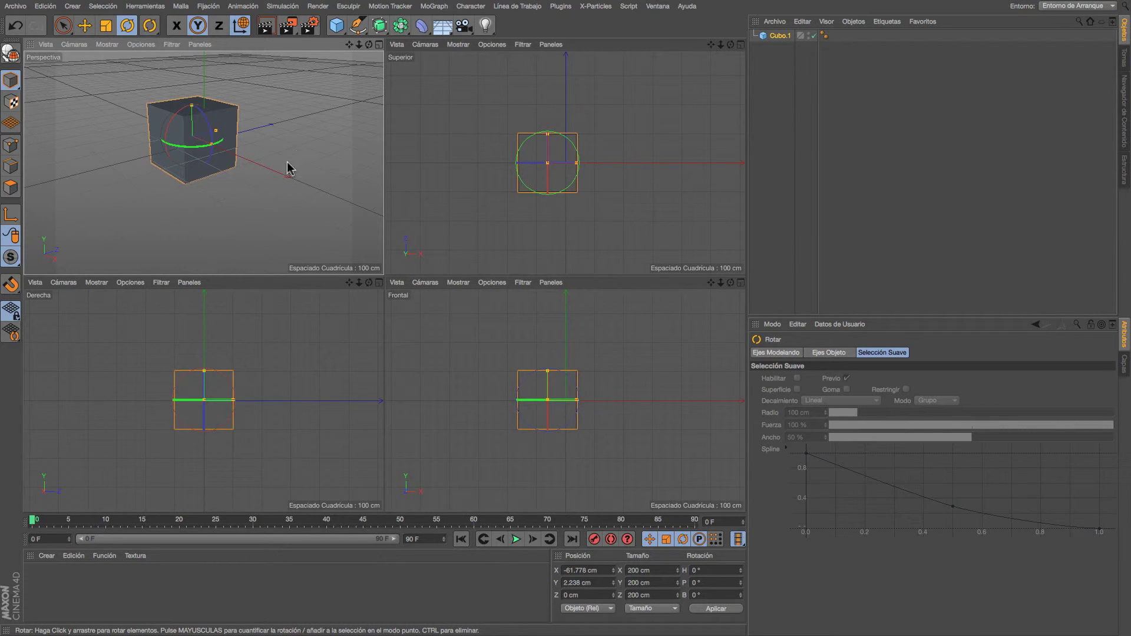
mouse_move(318, 165)
left_mouse_down()
mouse_move(270, 162)
mouse_move(268, 136)
mouse_move(218, 163)
mouse_move(369, 158)
mouse_move(358, 171)
mouse_move(232, 169)
mouse_move(325, 165)
left_mouse_up()
left_click(221, 30)
left_click(179, 28)
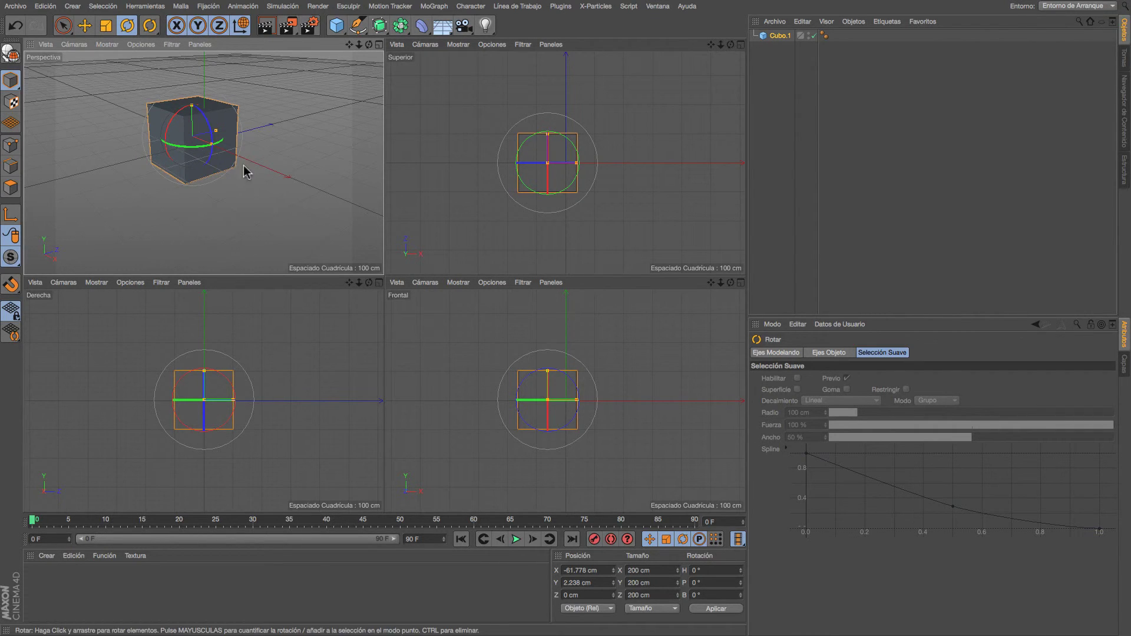
- Rotate the cube about its X axis with the red rotation band to a pitch of 90°
left_click(287, 181)
left_click(208, 143)
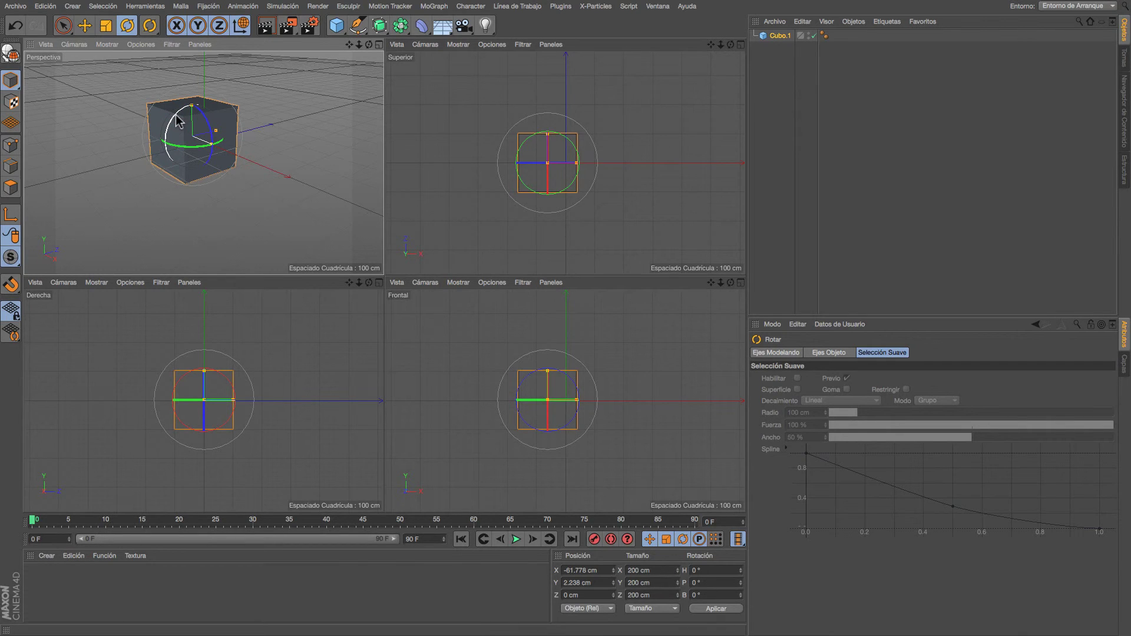
left_click_drag(176, 121, 172, 122)
left_click_drag(169, 126, 170, 163)
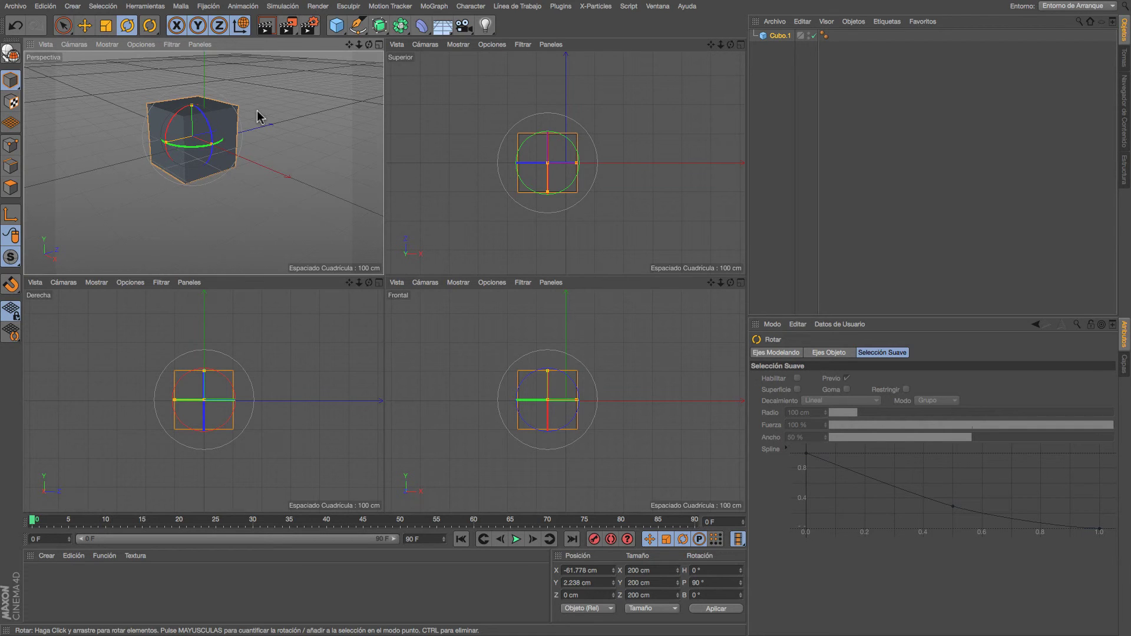
- Move the cube by its X axis handle with the Move tool to about -36 cm
left_click(86, 25)
left_click_drag(224, 153, 231, 151)
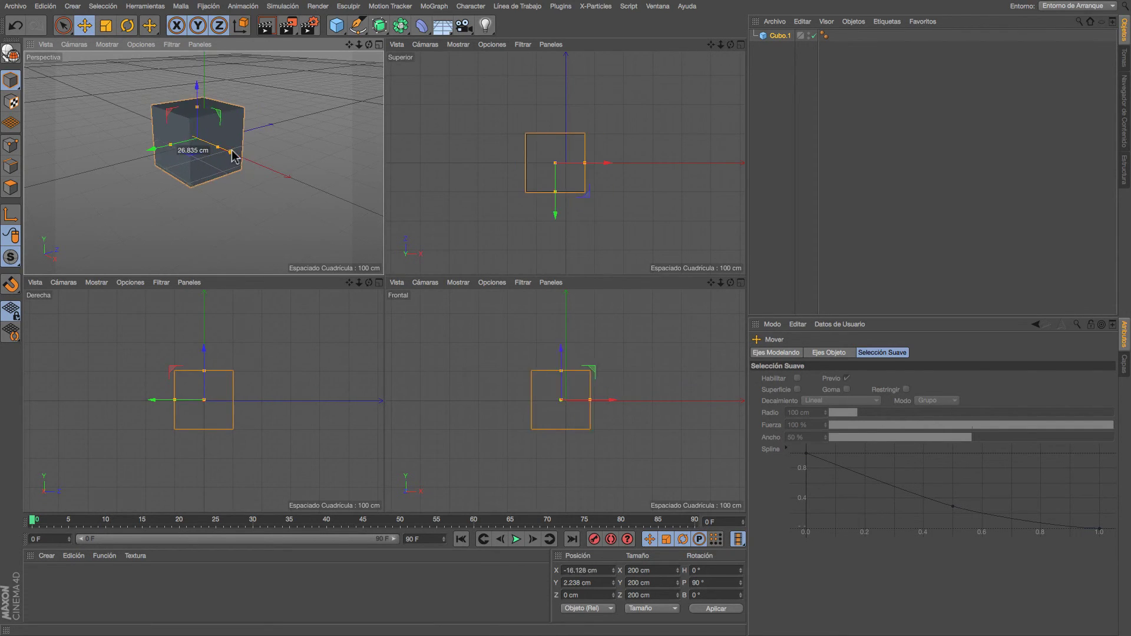
- Alternate between the Scale, Rotate and Move tools to compare their handles on the rotated cube, ending on Rotate
left_click(105, 27)
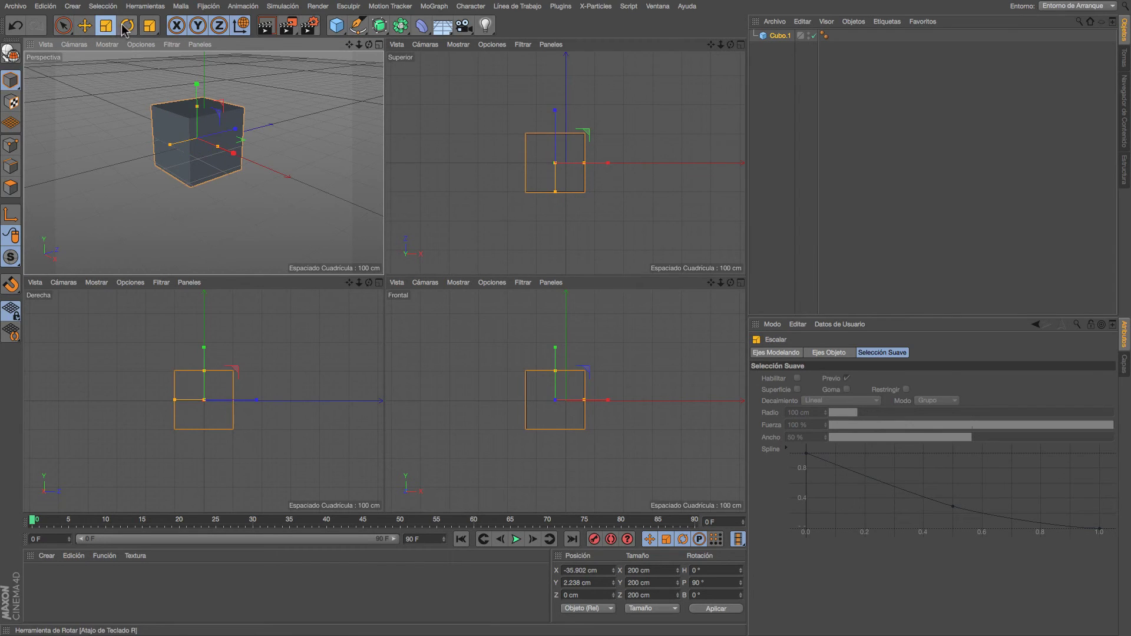
left_click(126, 27)
left_click(91, 25)
left_click(110, 26)
left_click(89, 26)
left_click(110, 26)
left_click(127, 27)
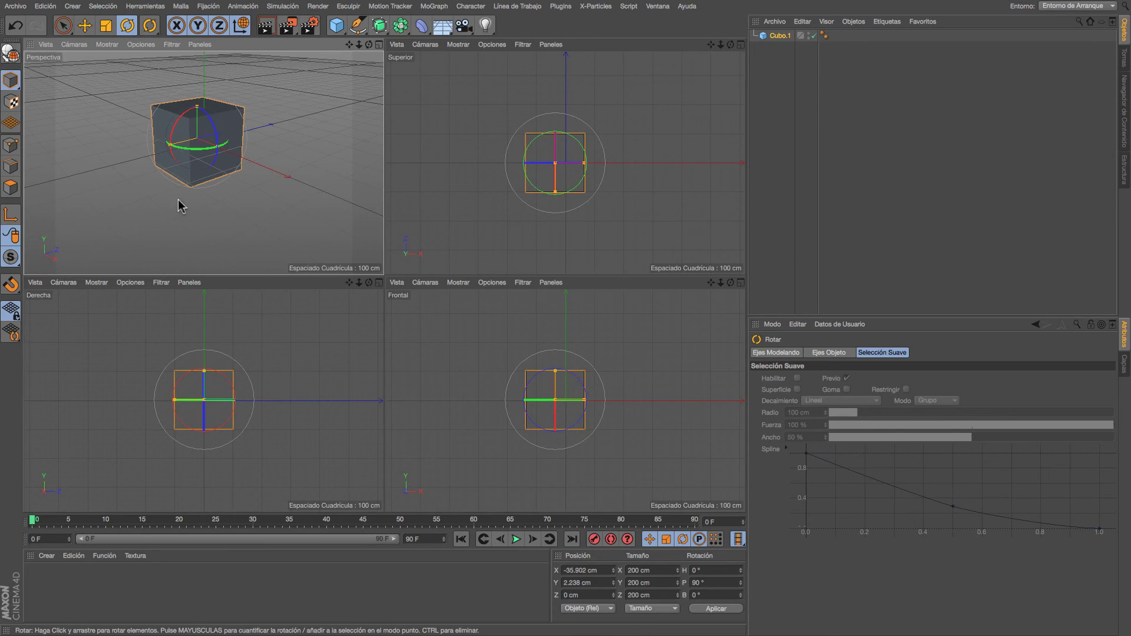